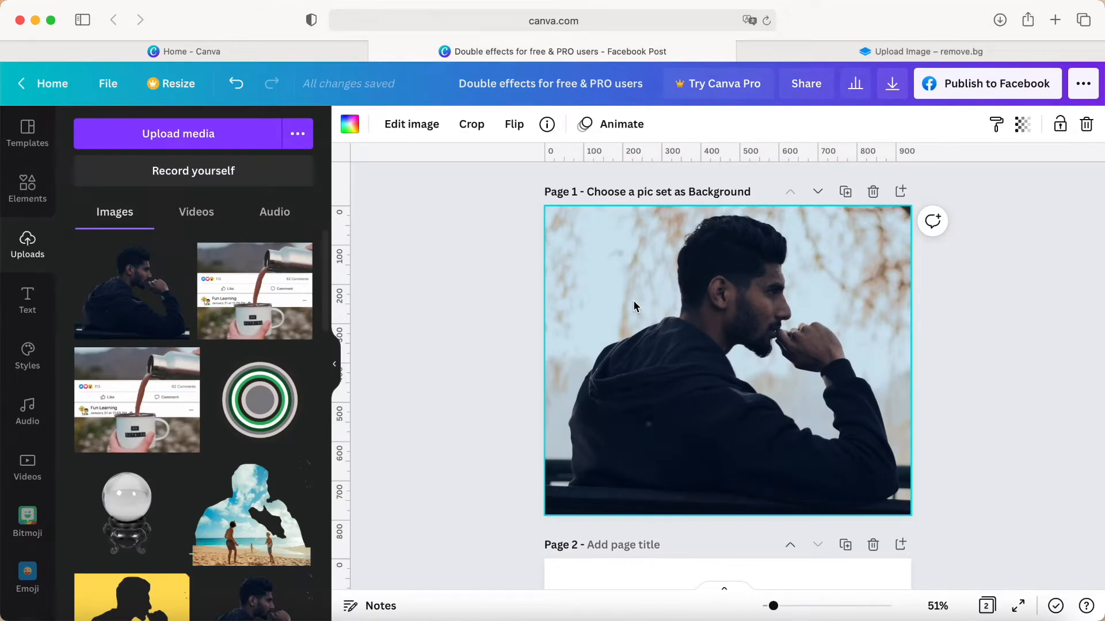
Step: Check the licence and source details of the background photo on page 1
{"action": "left_click", "coordinate": [546, 124]}
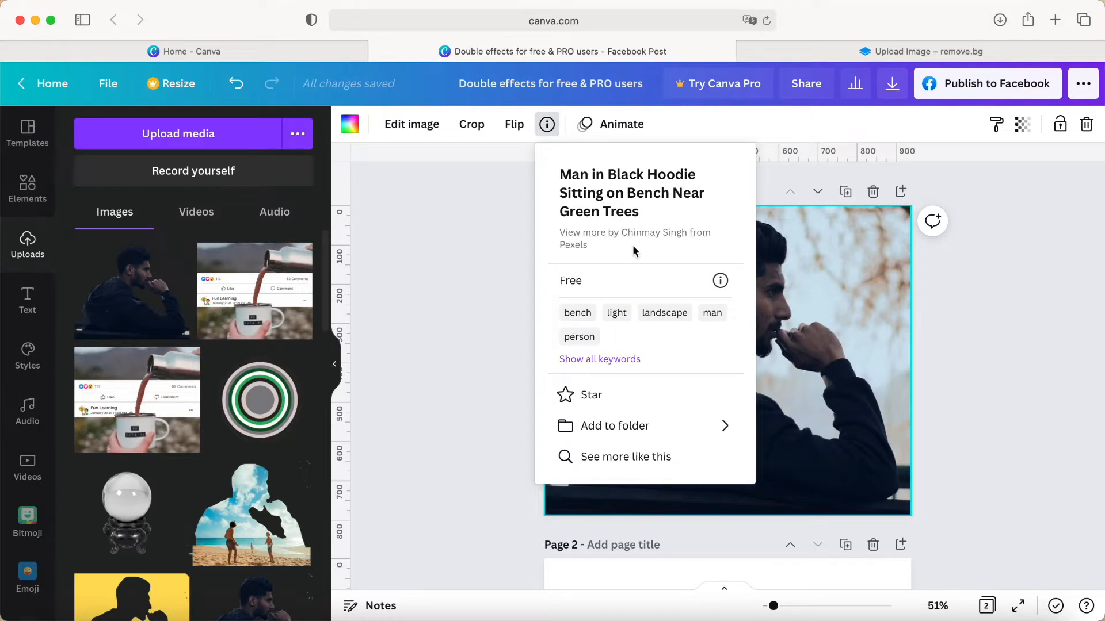
{"action": "left_click", "coordinate": [494, 277]}
{"action": "scroll", "coordinate": [576, 294], "scroll_direction": "down", "scroll_amount": 1}
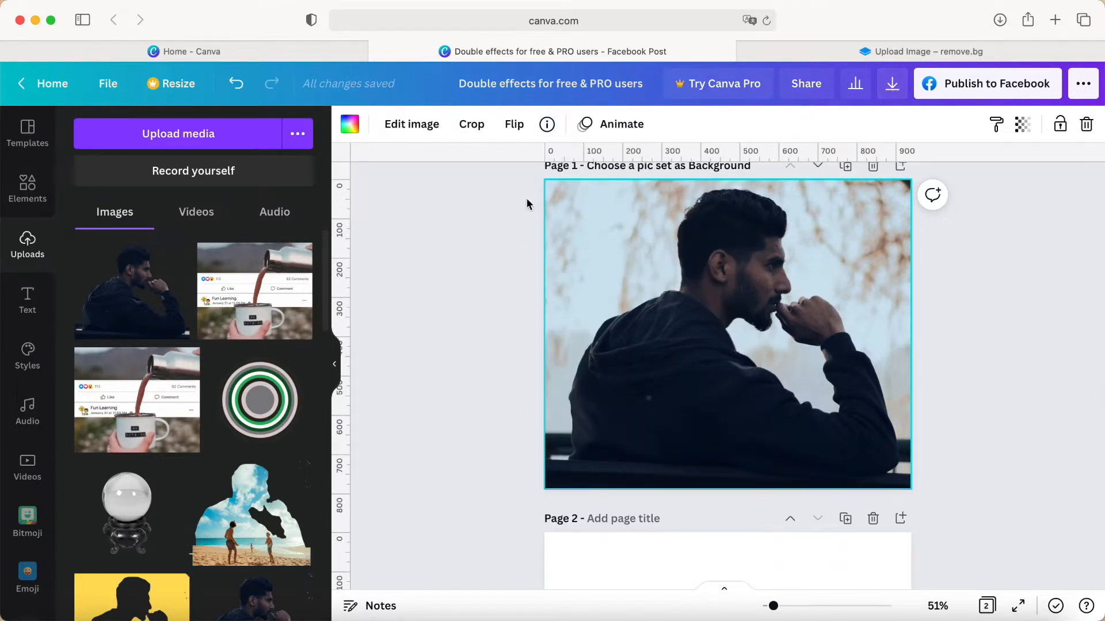
Step: Look at the photo's Background Remover option and the remove.bg upload page, and return to the Canva design
{"action": "left_click", "coordinate": [404, 132]}
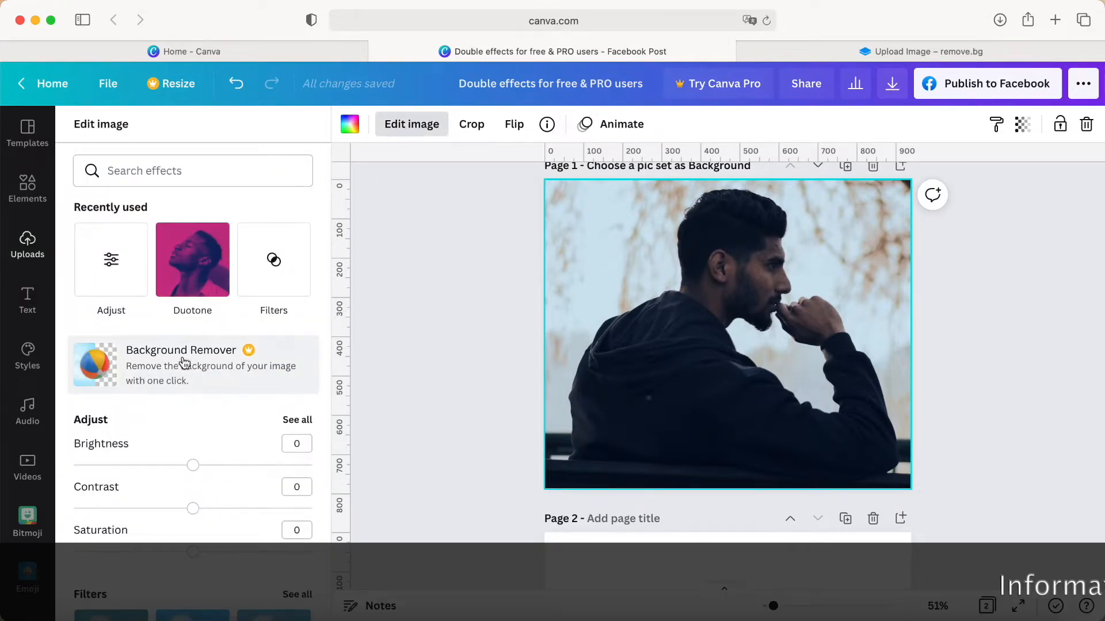
{"action": "left_click", "coordinate": [899, 54]}
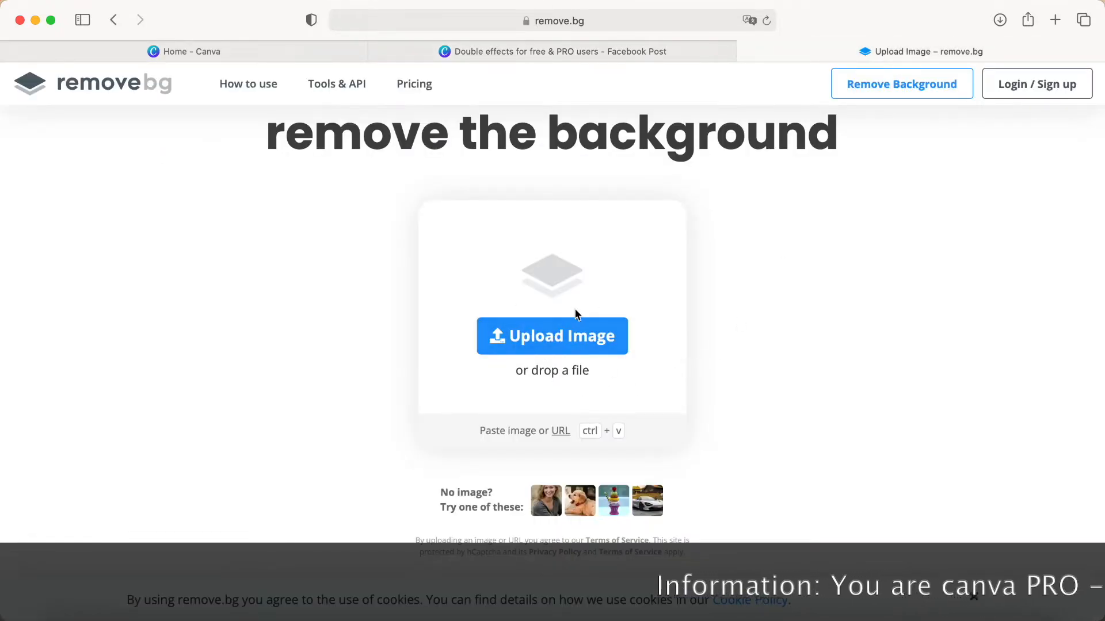
{"action": "left_click", "coordinate": [523, 54]}
Step: Inspect the cut-out of the man on page 2 and the uploaded images it comes from
{"action": "scroll", "coordinate": [485, 274], "scroll_direction": "down", "scroll_amount": 5}
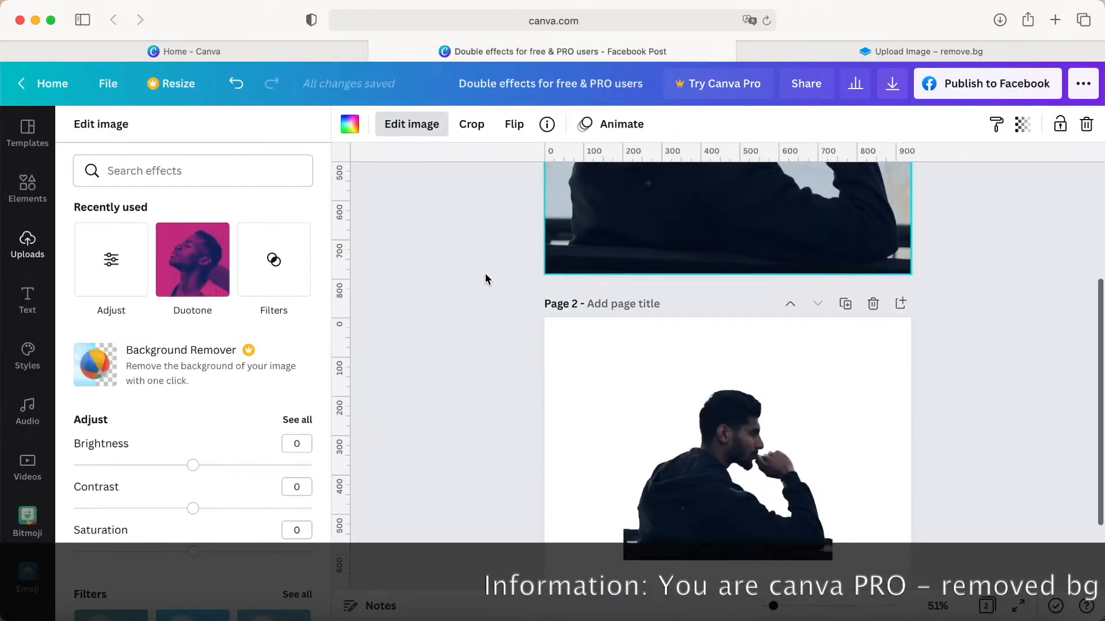
{"action": "scroll", "coordinate": [575, 386], "scroll_direction": "down", "scroll_amount": 1}
{"action": "left_click", "coordinate": [693, 397]}
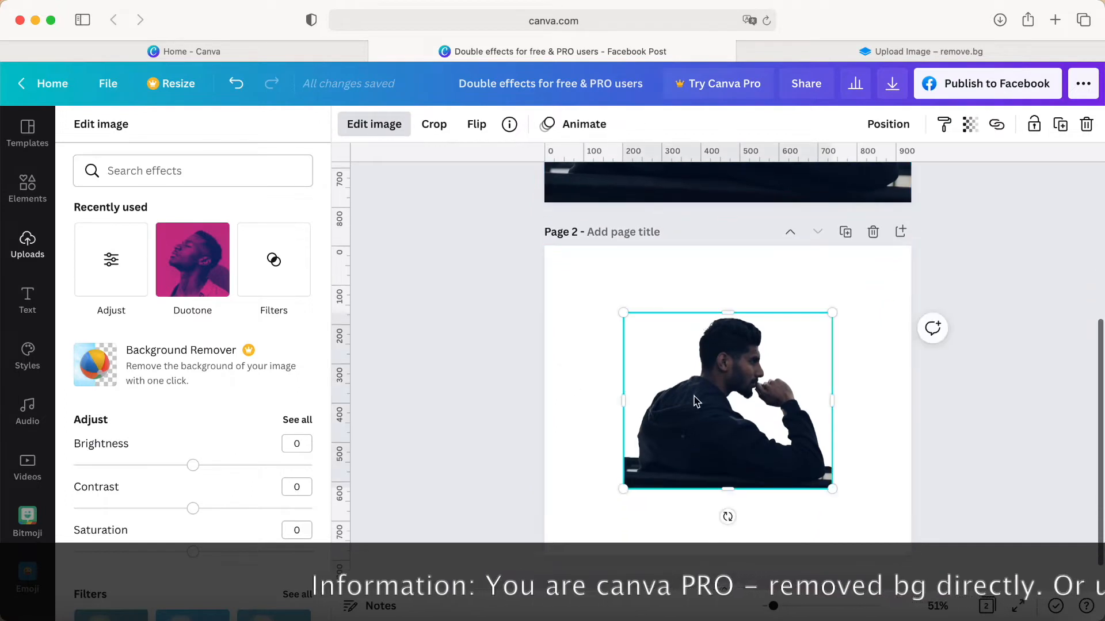
{"action": "left_click", "coordinate": [27, 241]}
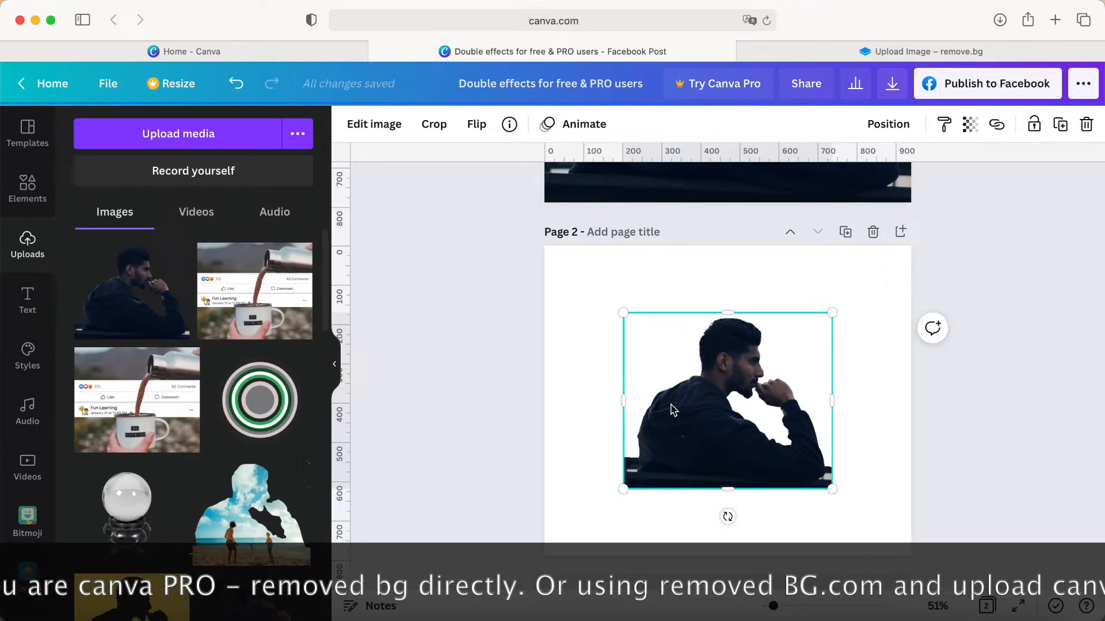
Step: Replace the page 1 background photo with the light grey-blue taken from its photo colours
{"action": "left_click", "coordinate": [560, 288]}
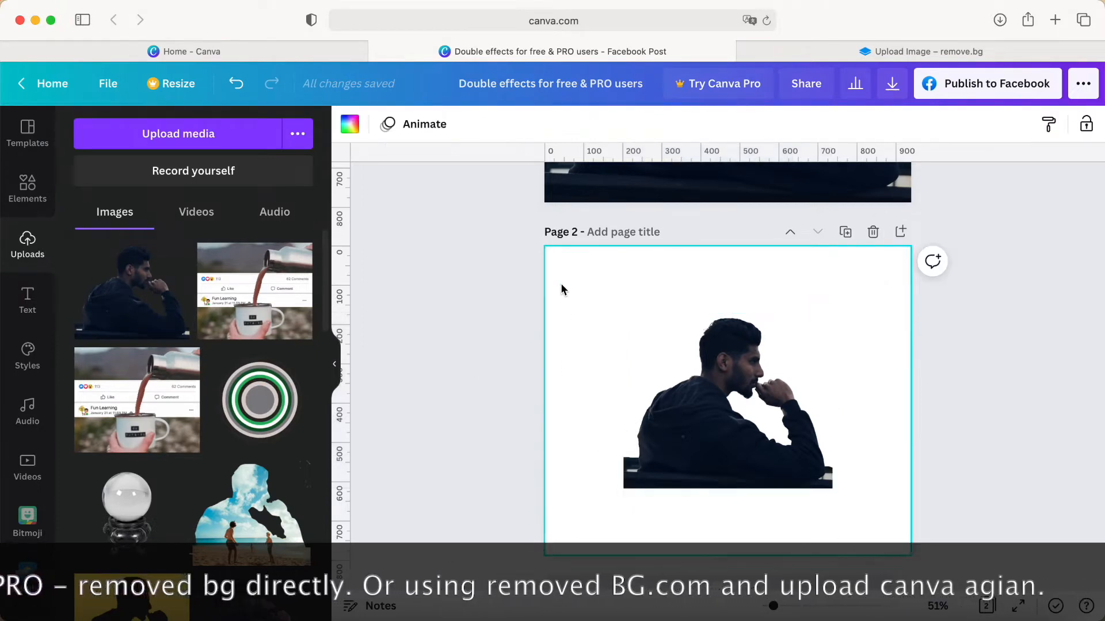
{"action": "left_click", "coordinate": [351, 125]}
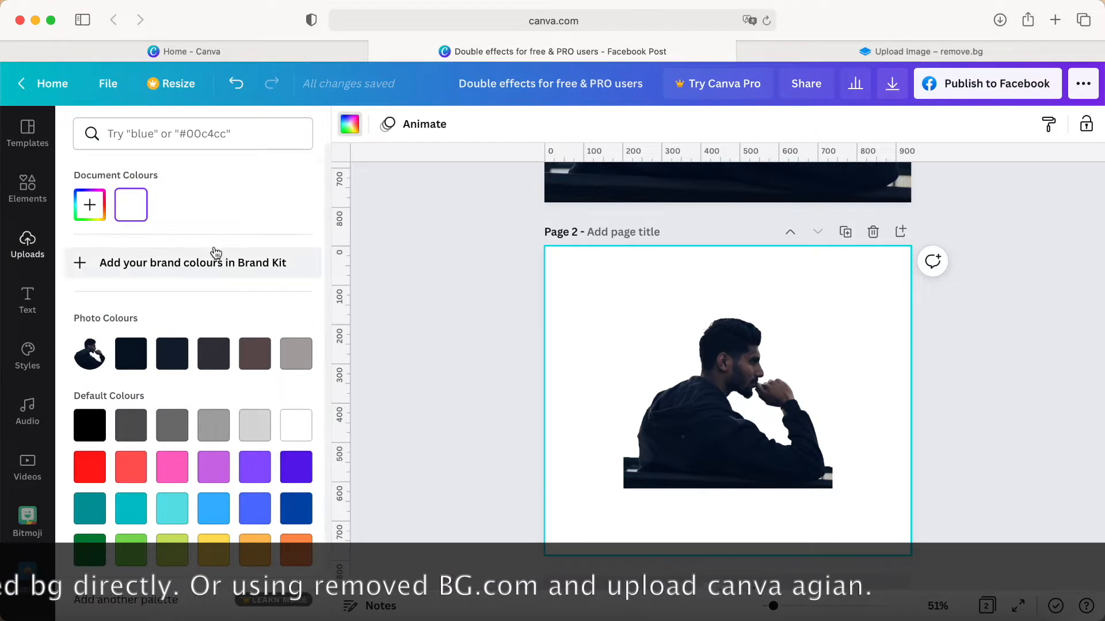
{"action": "scroll", "coordinate": [575, 293], "scroll_direction": "up", "scroll_amount": 5}
{"action": "left_click", "coordinate": [578, 284]}
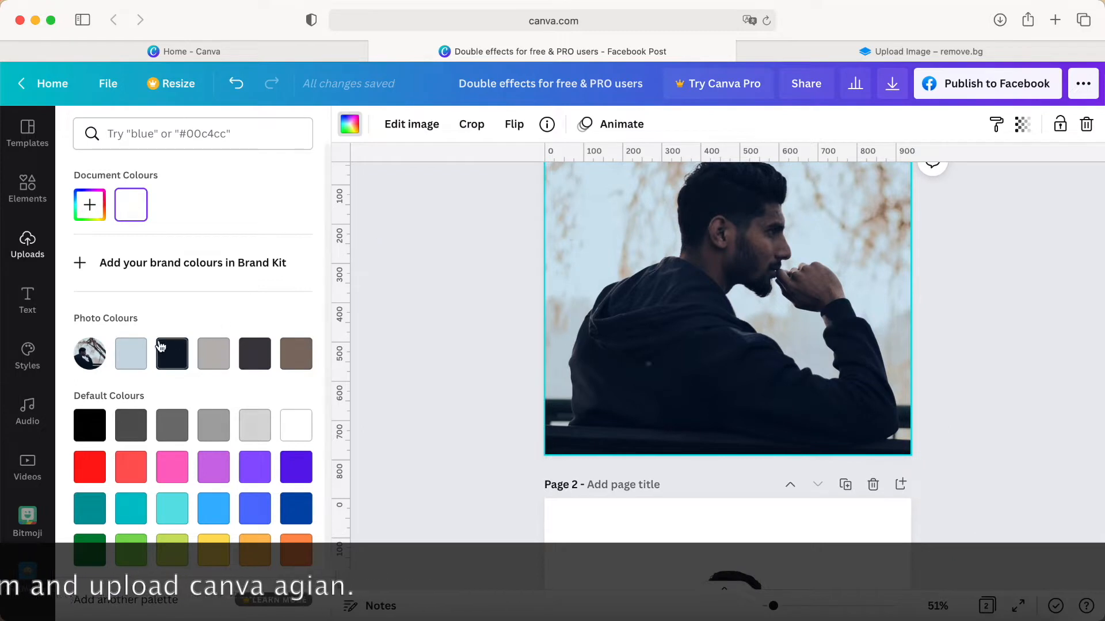
{"action": "left_click", "coordinate": [131, 354]}
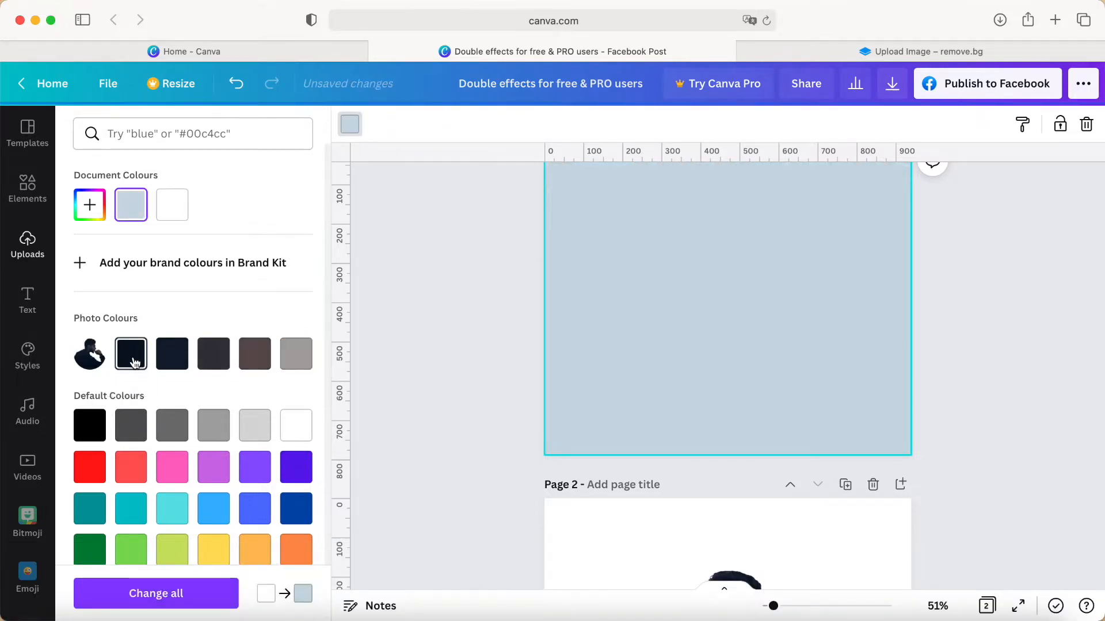
Step: Set the page 2 background to the same light grey-blue document colour
{"action": "scroll", "coordinate": [629, 347], "scroll_direction": "down", "scroll_amount": 5}
{"action": "left_click", "coordinate": [630, 351]}
{"action": "left_click", "coordinate": [562, 229]}
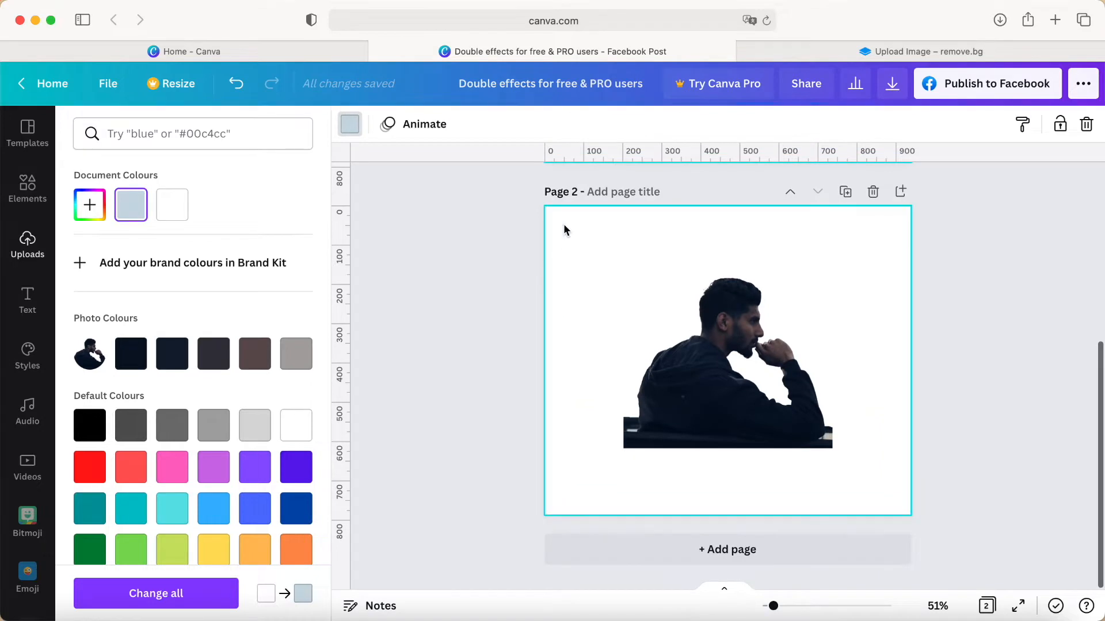
{"action": "left_click", "coordinate": [133, 212]}
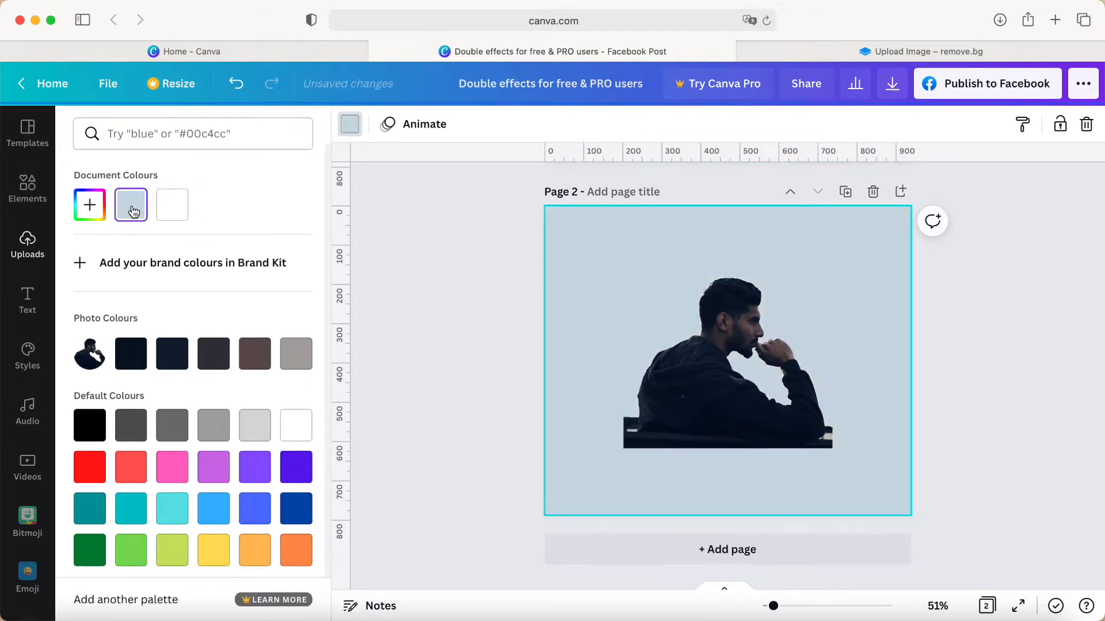
Step: Enlarge the man's cut-out to fill page 2 and trim the empty strip above his head
{"action": "left_click", "coordinate": [693, 401]}
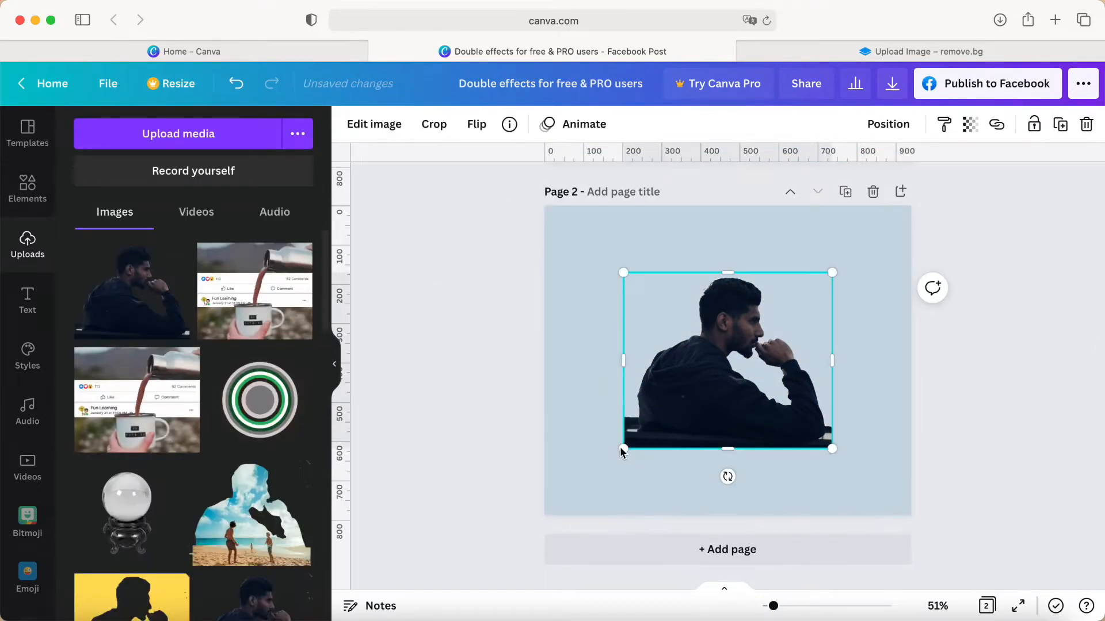
{"action": "left_click_drag", "start_coordinate": [623, 448], "coordinate": [547, 519]}
{"action": "left_click_drag", "start_coordinate": [832, 273], "coordinate": [913, 213]}
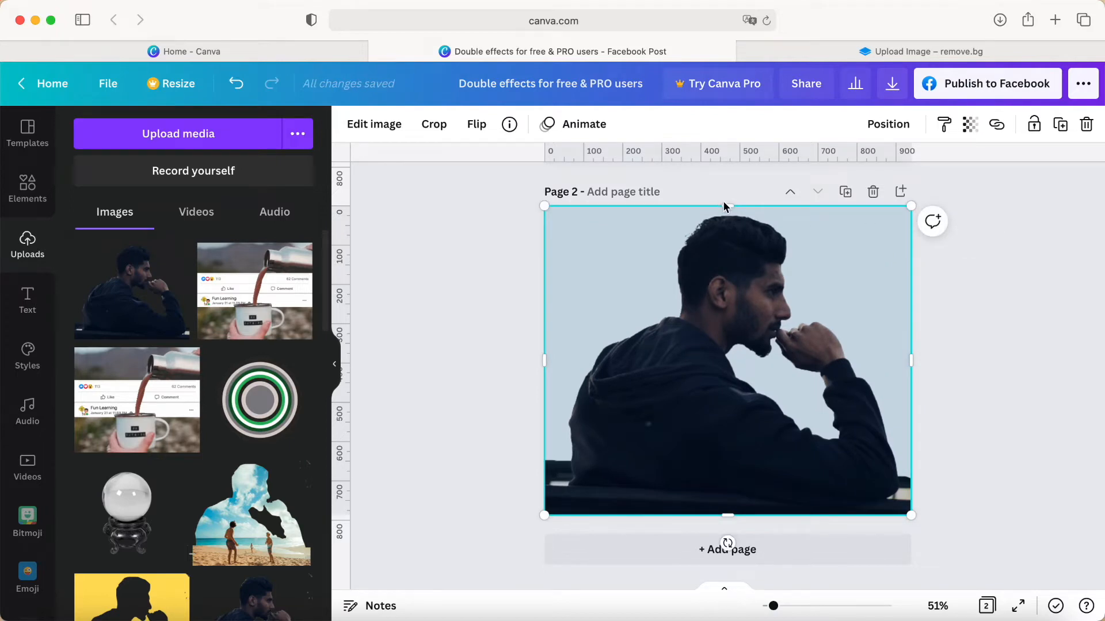
{"action": "left_click_drag", "start_coordinate": [724, 204], "coordinate": [730, 218]}
{"action": "left_click", "coordinate": [502, 304]}
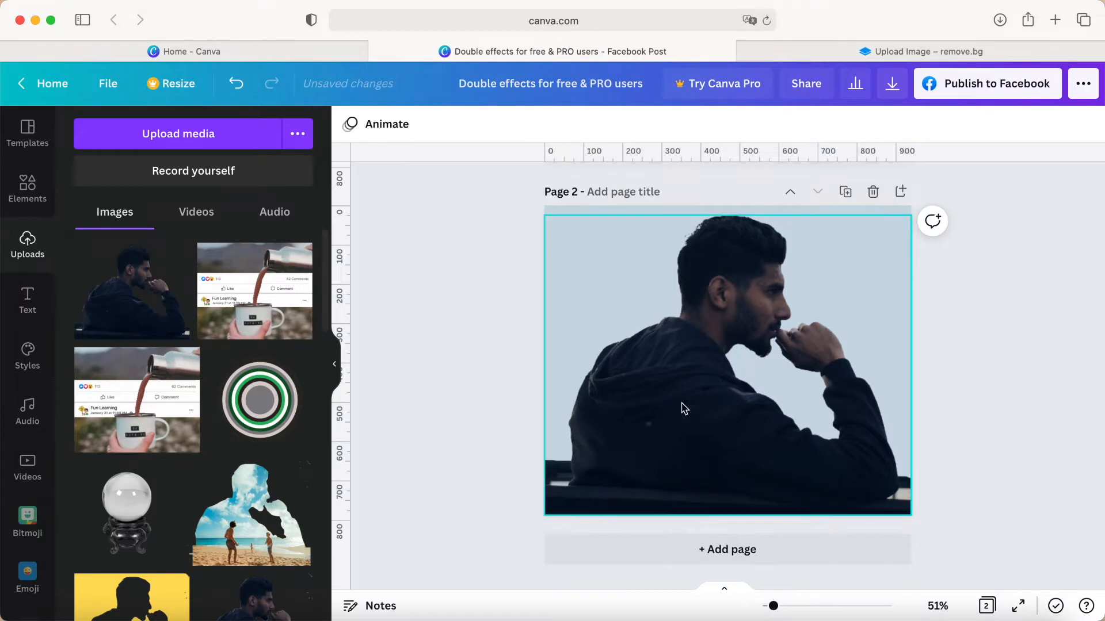
Step: Set the transparency of the man's cut-out on page 2 to 60
{"action": "left_click", "coordinate": [728, 440]}
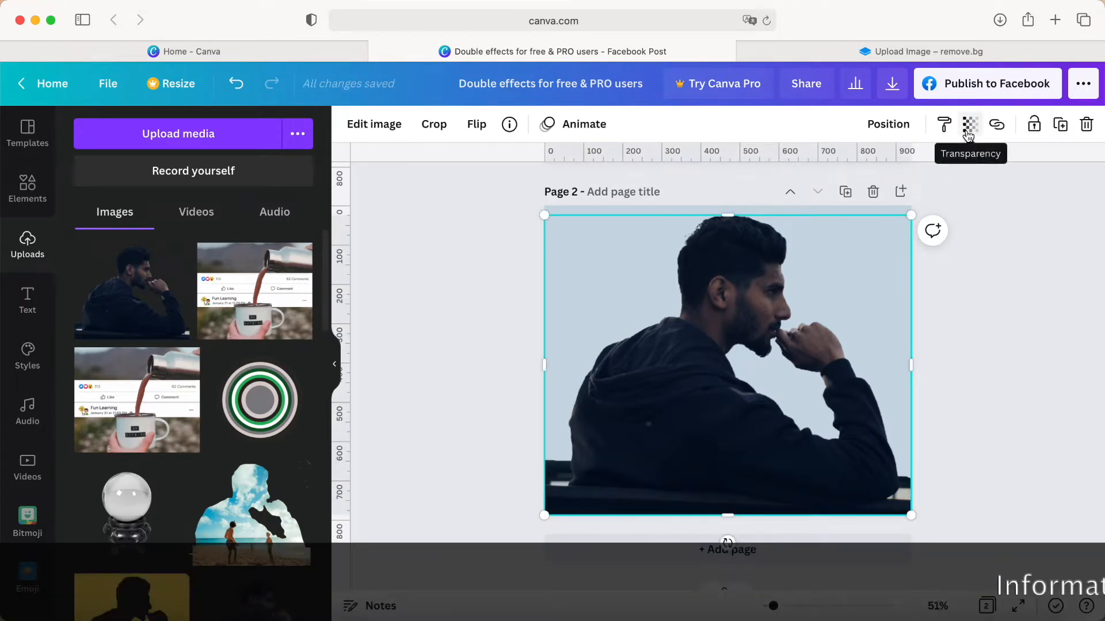
{"action": "left_click", "coordinate": [969, 127]}
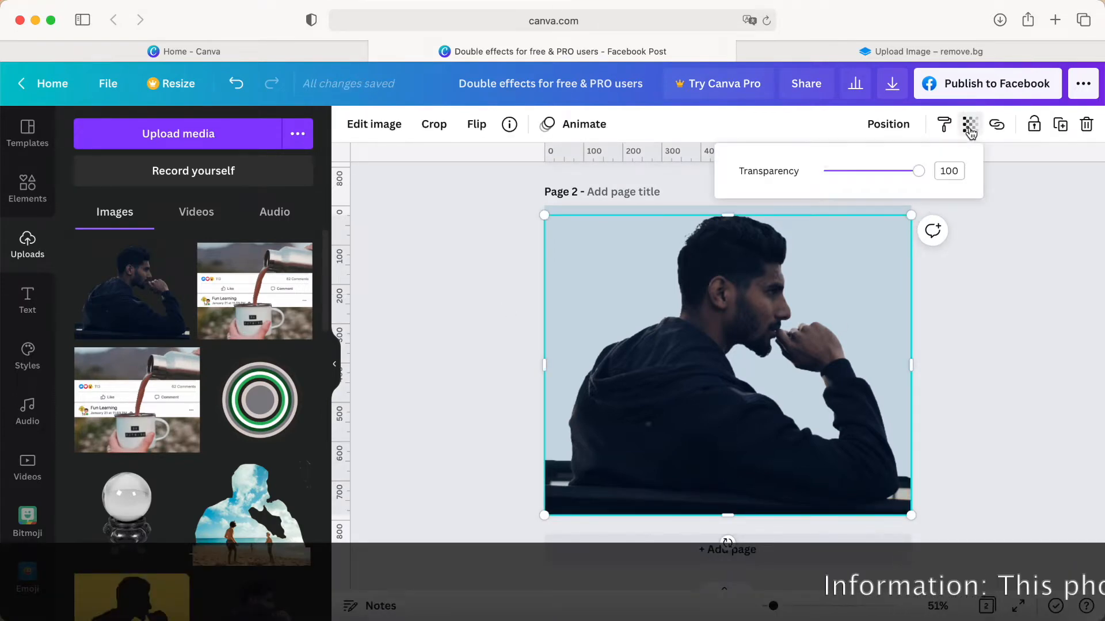
{"action": "double_click", "coordinate": [962, 172]}
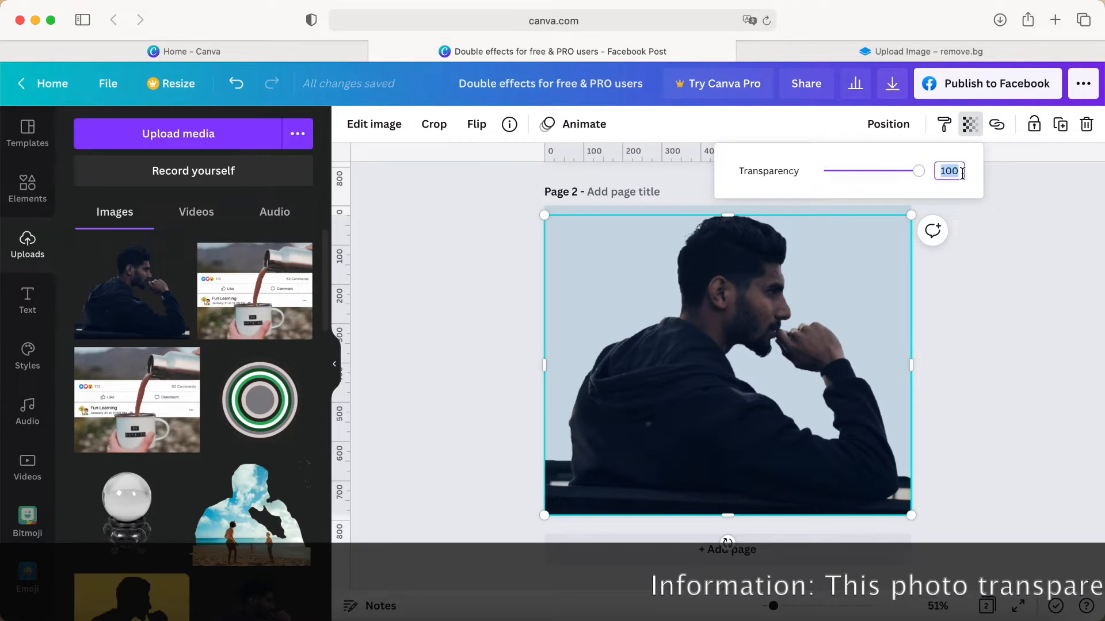
{"action": "type", "text": "60"}
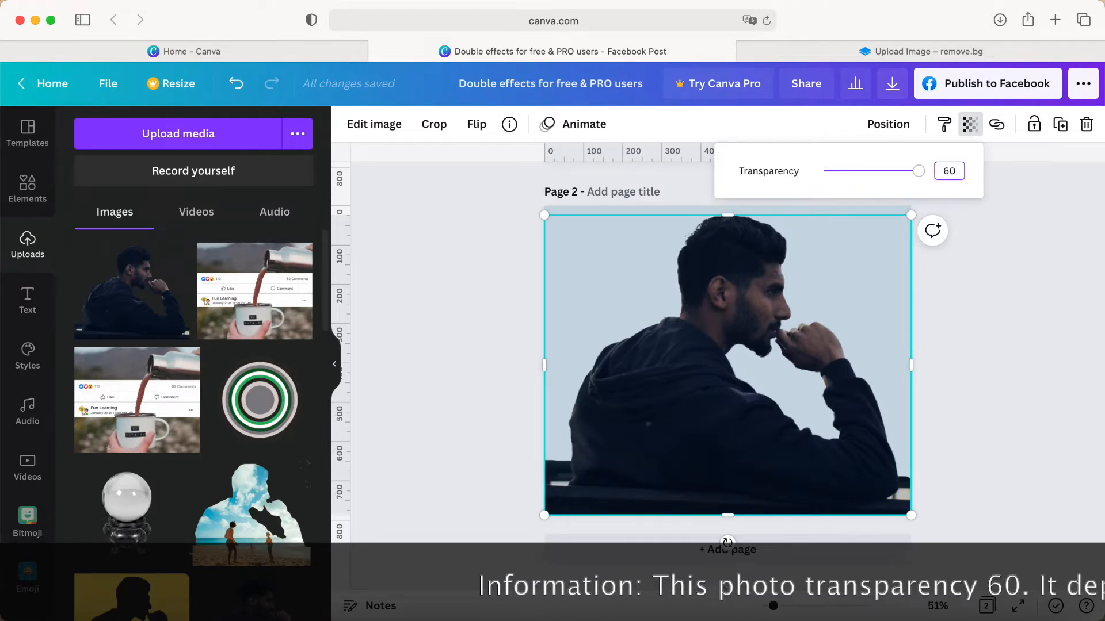
{"action": "key", "text": "Return"}
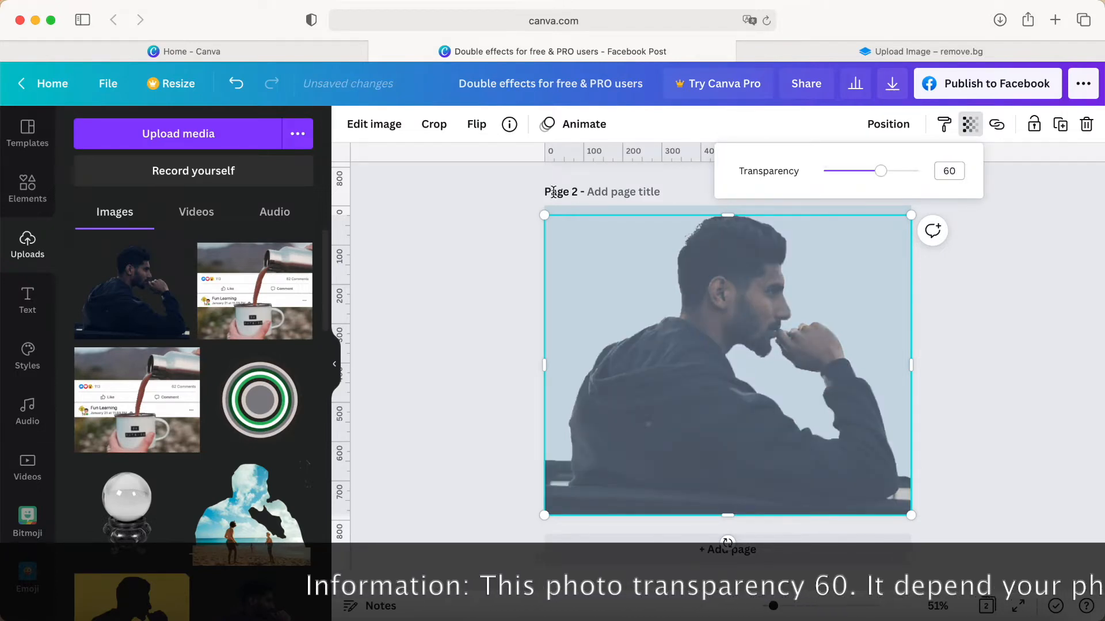
{"action": "left_click", "coordinate": [483, 274]}
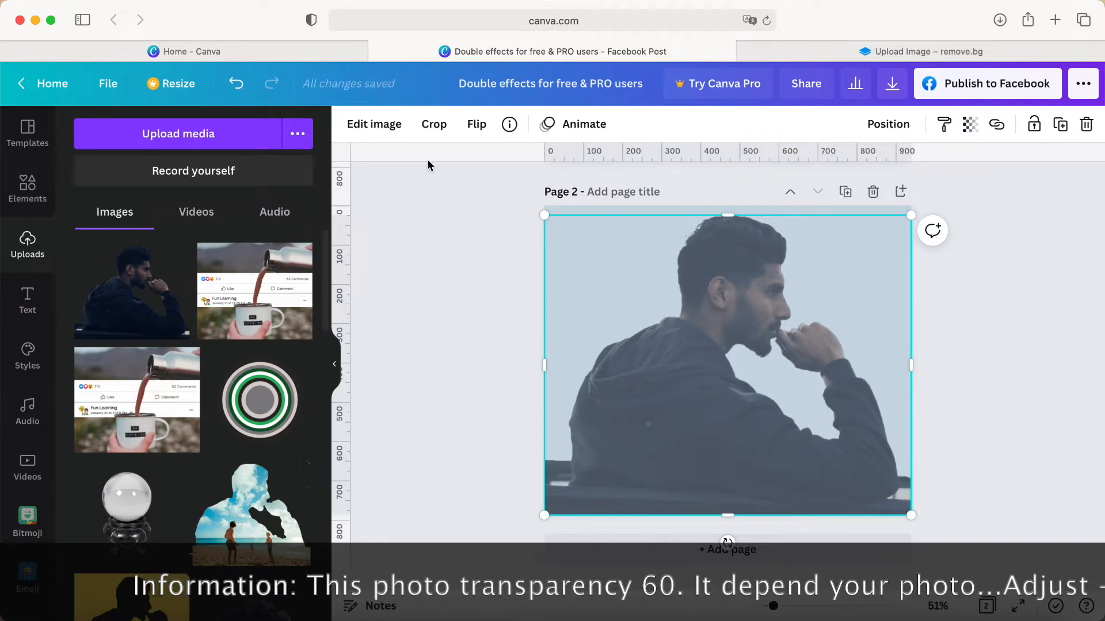
Step: Adjust the man's cut-out to brightness -10 and saturation 100
{"action": "left_click", "coordinate": [374, 124]}
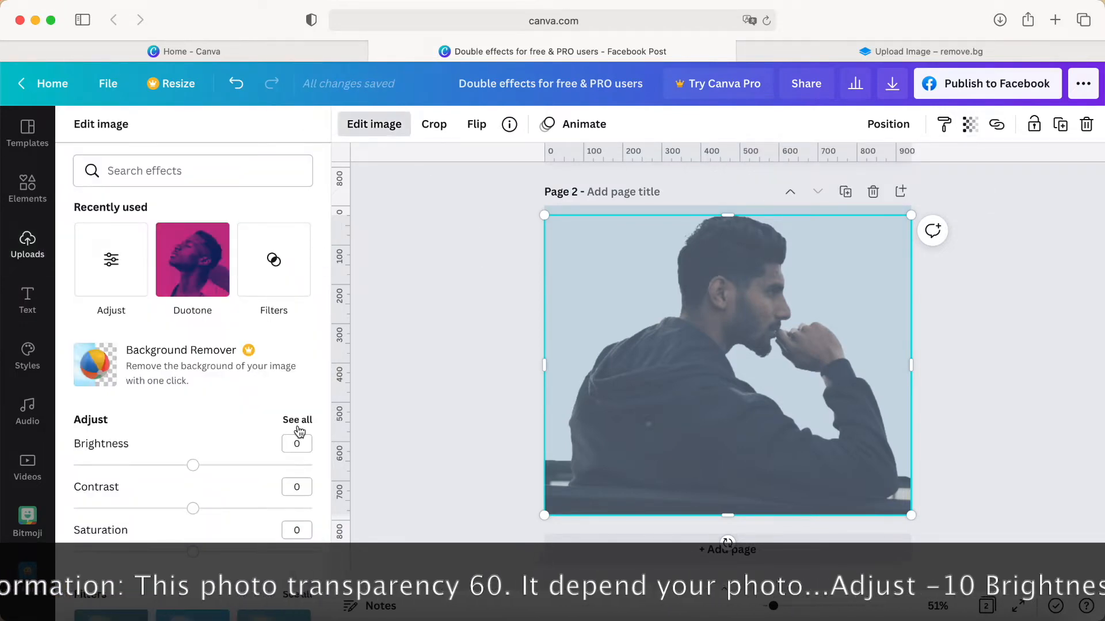
{"action": "left_click", "coordinate": [298, 421]}
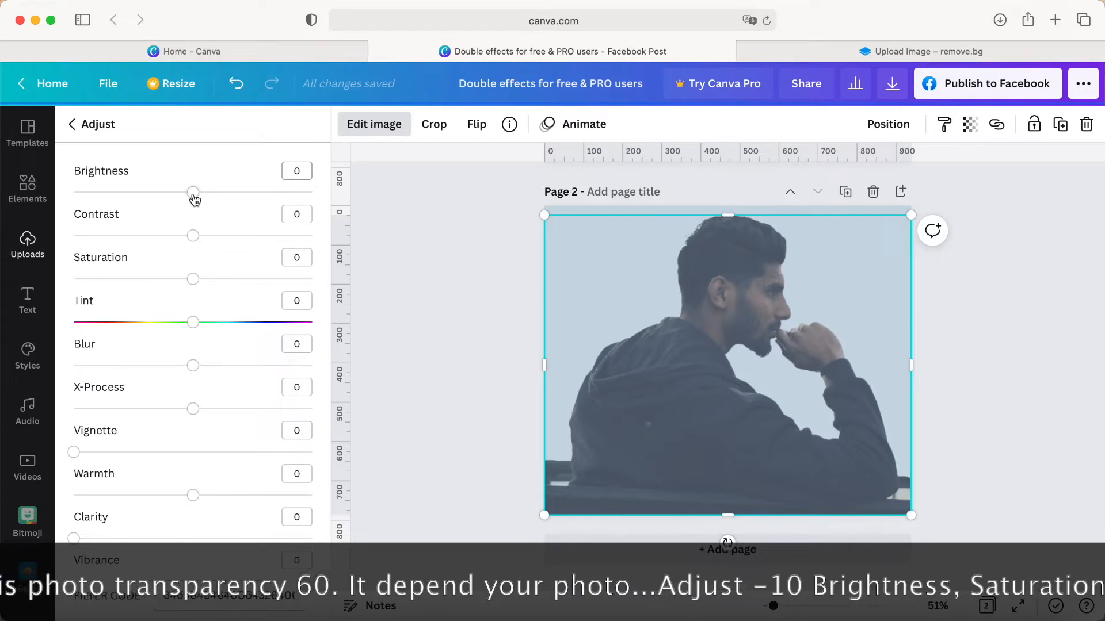
{"action": "left_click_drag", "start_coordinate": [195, 199], "coordinate": [186, 199]}
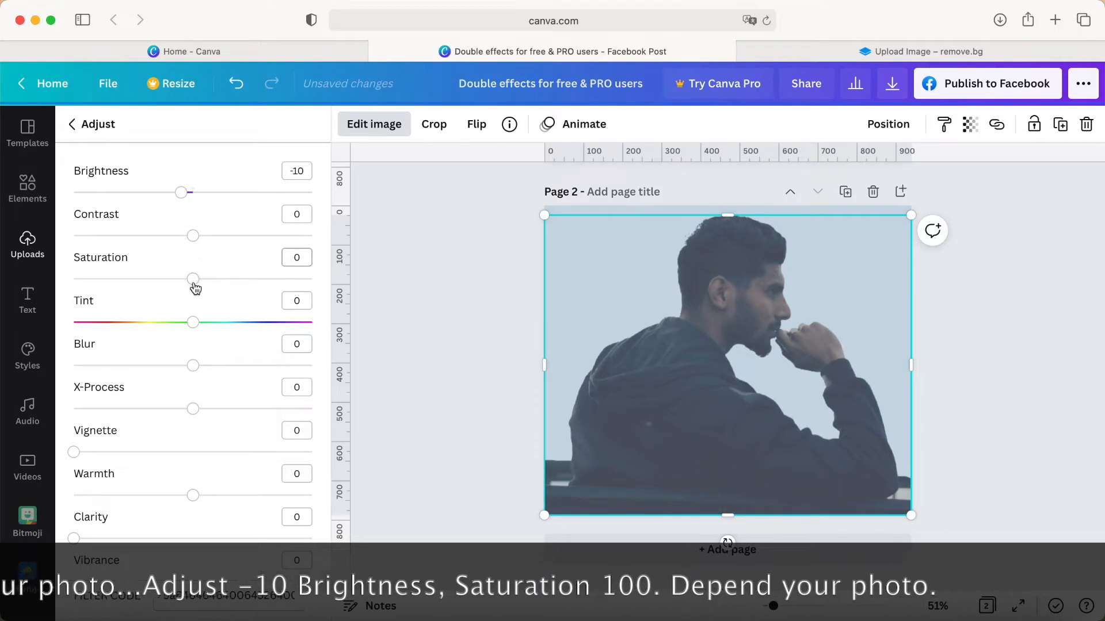
{"action": "left_click_drag", "start_coordinate": [195, 288], "coordinate": [350, 285]}
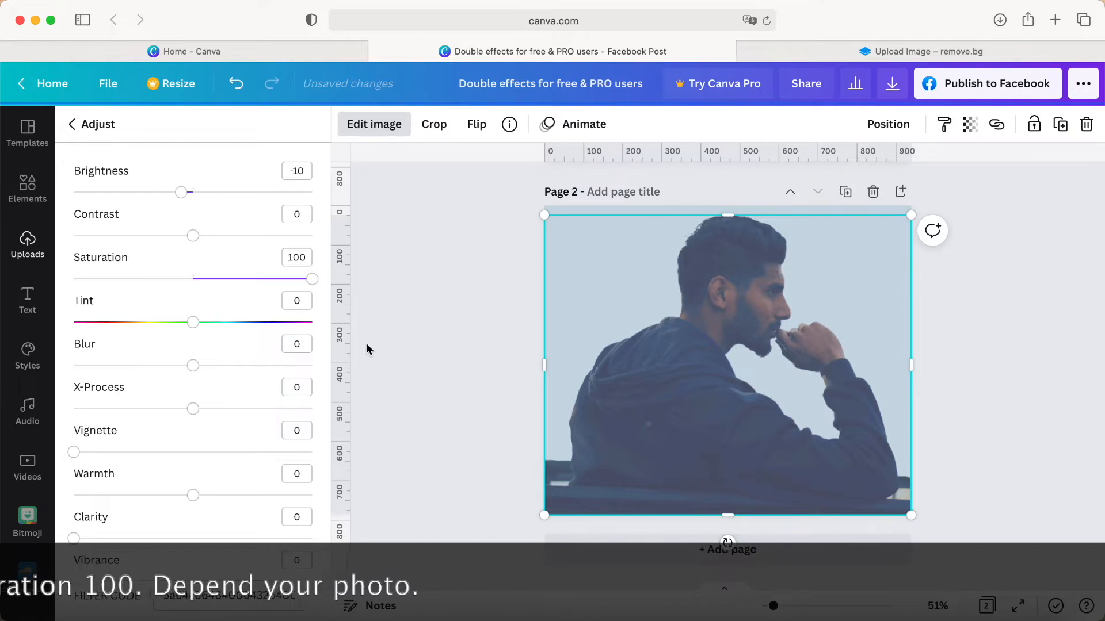
{"action": "left_click", "coordinate": [453, 367]}
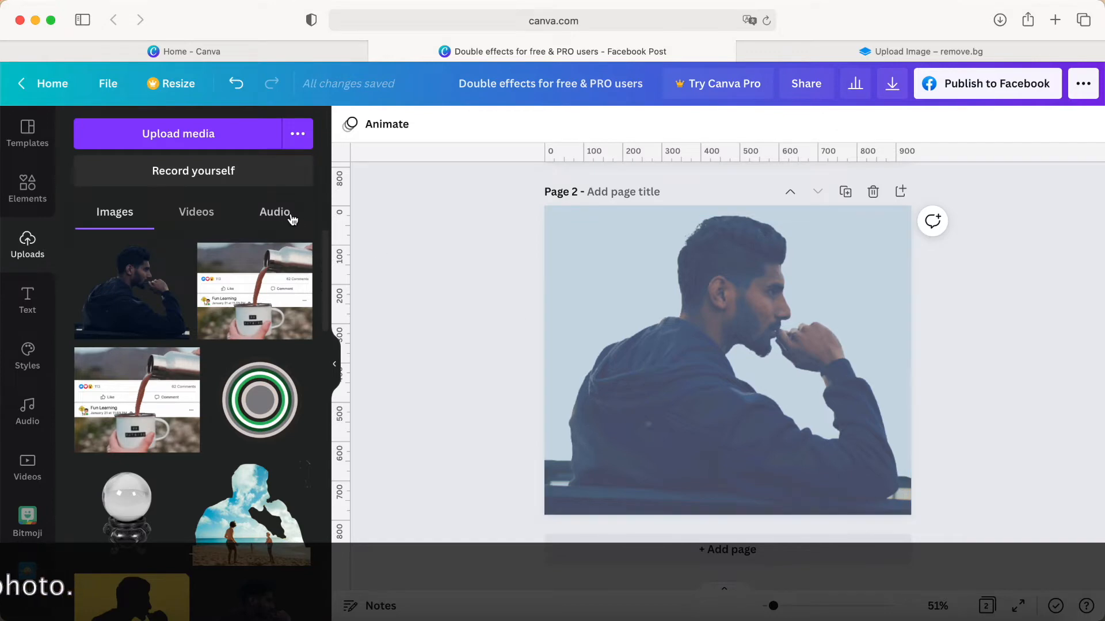
Step: Add the recently used beach photo to page 2 and check its photo details
{"action": "left_click", "coordinate": [28, 187]}
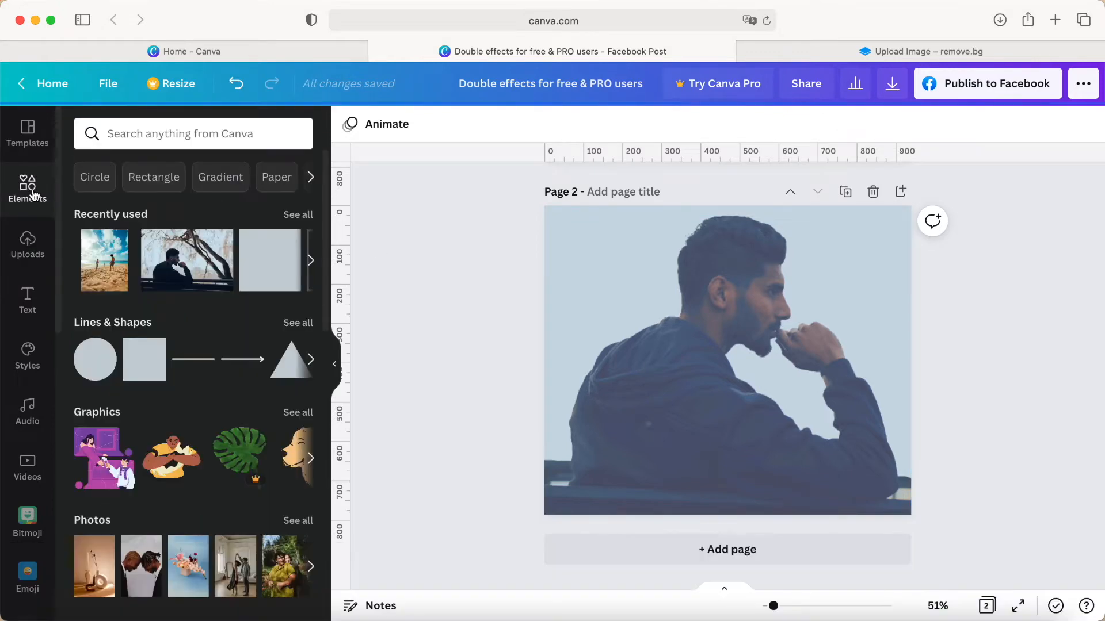
{"action": "left_click", "coordinate": [105, 254]}
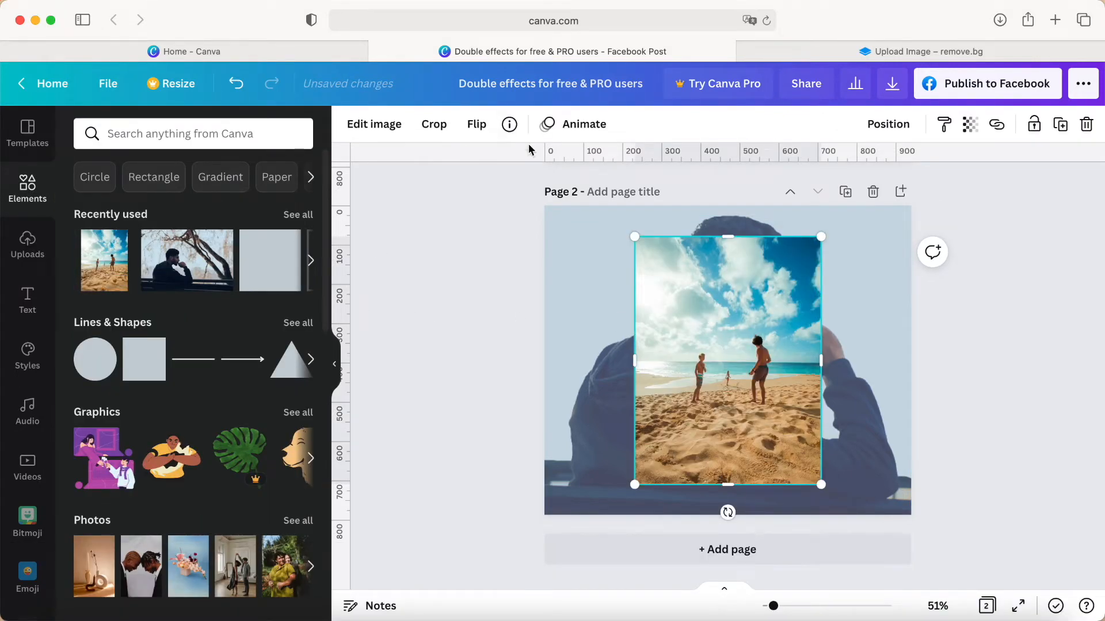
{"action": "left_click", "coordinate": [509, 124]}
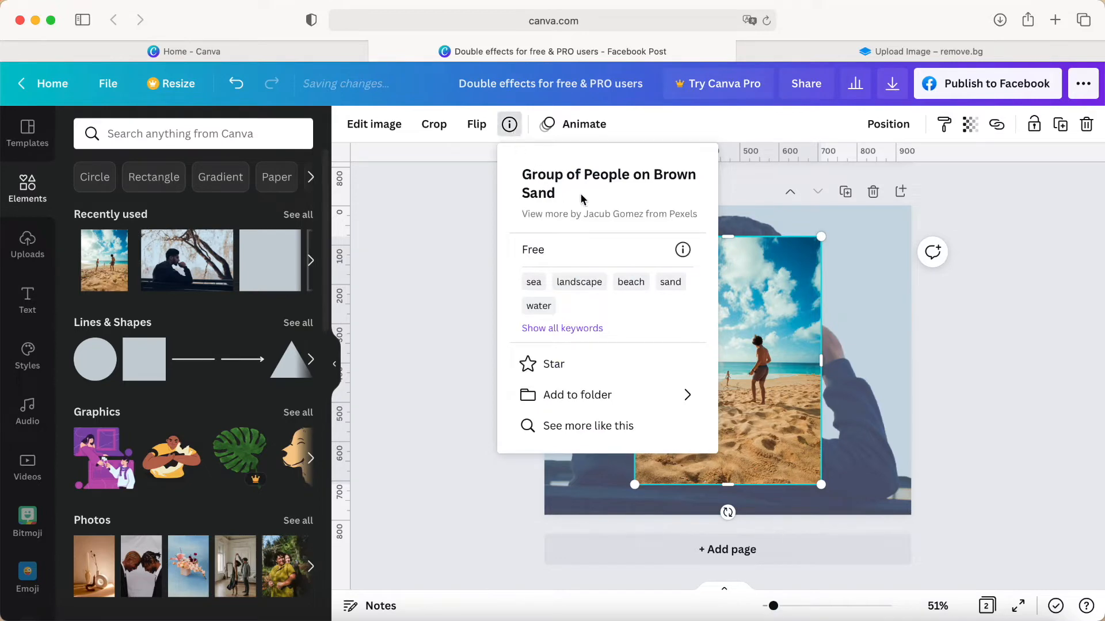
{"action": "left_click", "coordinate": [745, 396]}
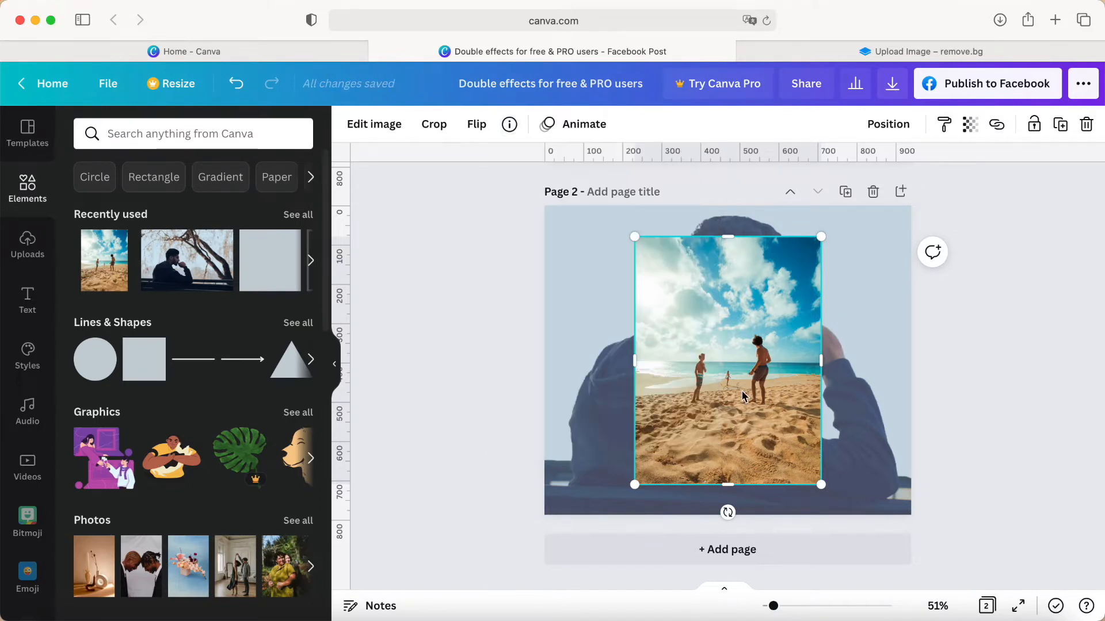
Step: Flip the beach photo horizontally, enlarge it and move it down over the man's body
{"action": "left_click", "coordinate": [477, 124]}
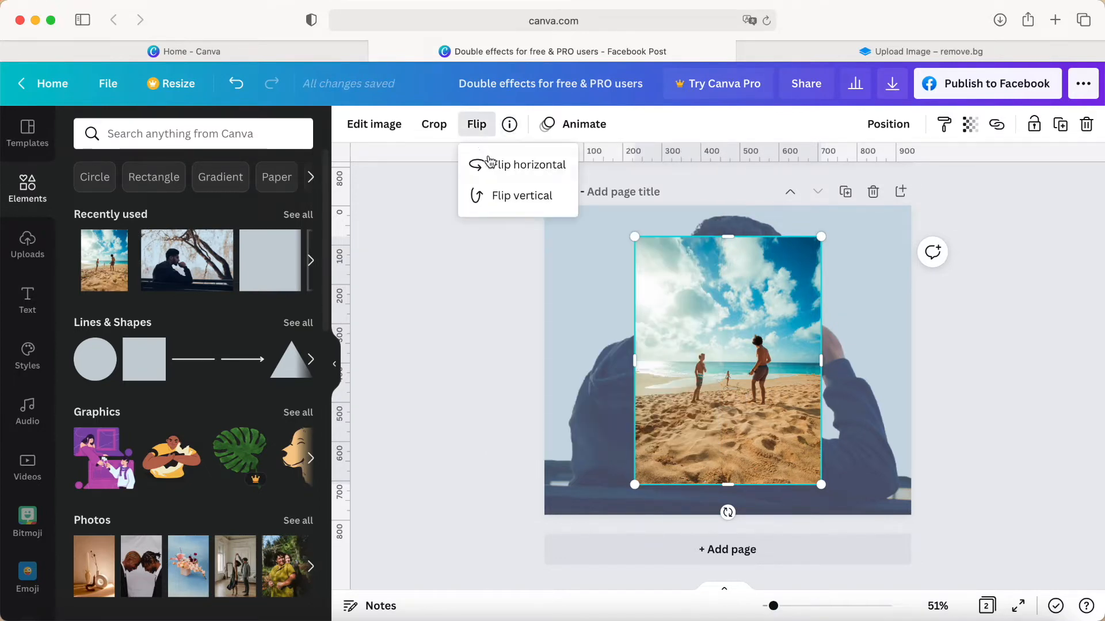
{"action": "left_click", "coordinate": [495, 165]}
{"action": "left_click_drag", "start_coordinate": [689, 416], "coordinate": [630, 525]}
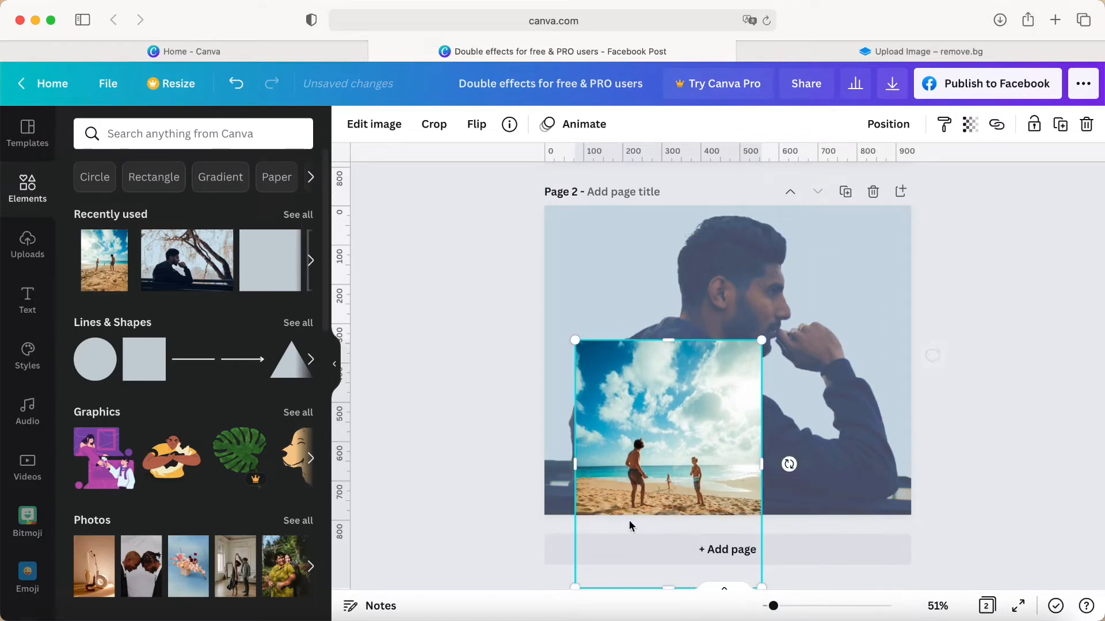
{"action": "left_click_drag", "start_coordinate": [762, 340], "coordinate": [856, 216]}
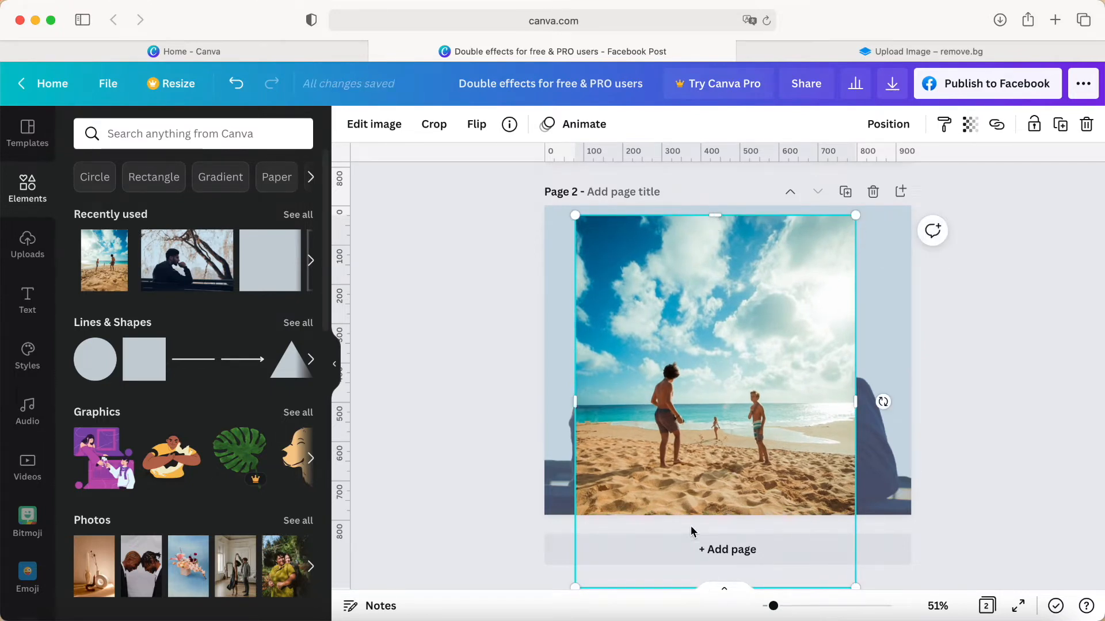
{"action": "left_click_drag", "start_coordinate": [690, 462], "coordinate": [691, 508]}
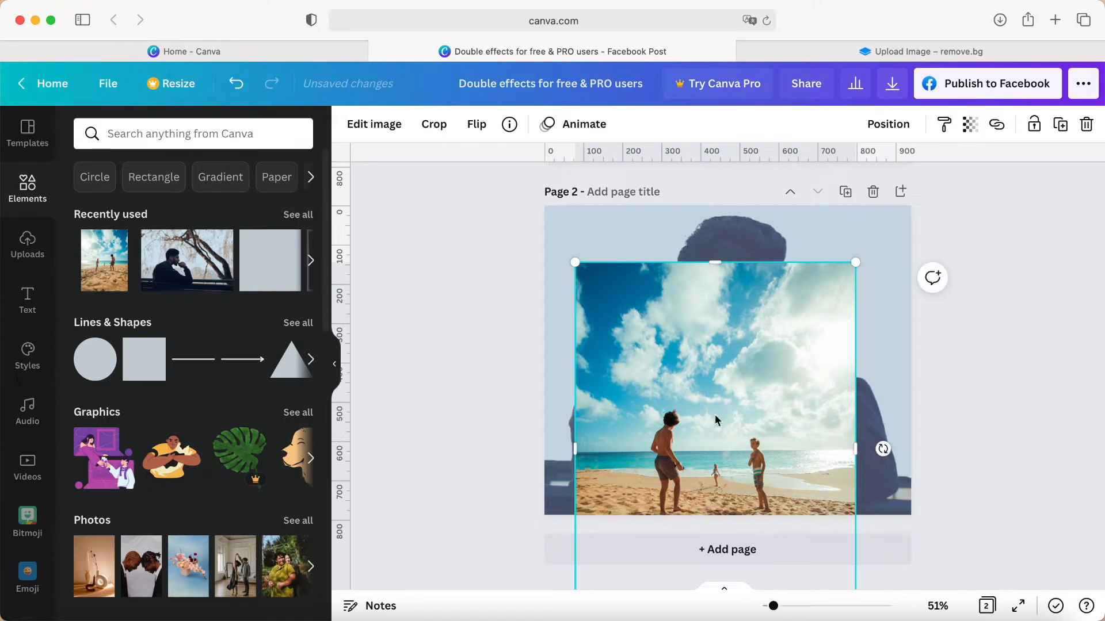
Step: Enlarge the beach photo up to the top of page 2 and trim its top edge slightly
{"action": "left_click_drag", "start_coordinate": [856, 263], "coordinate": [904, 217]}
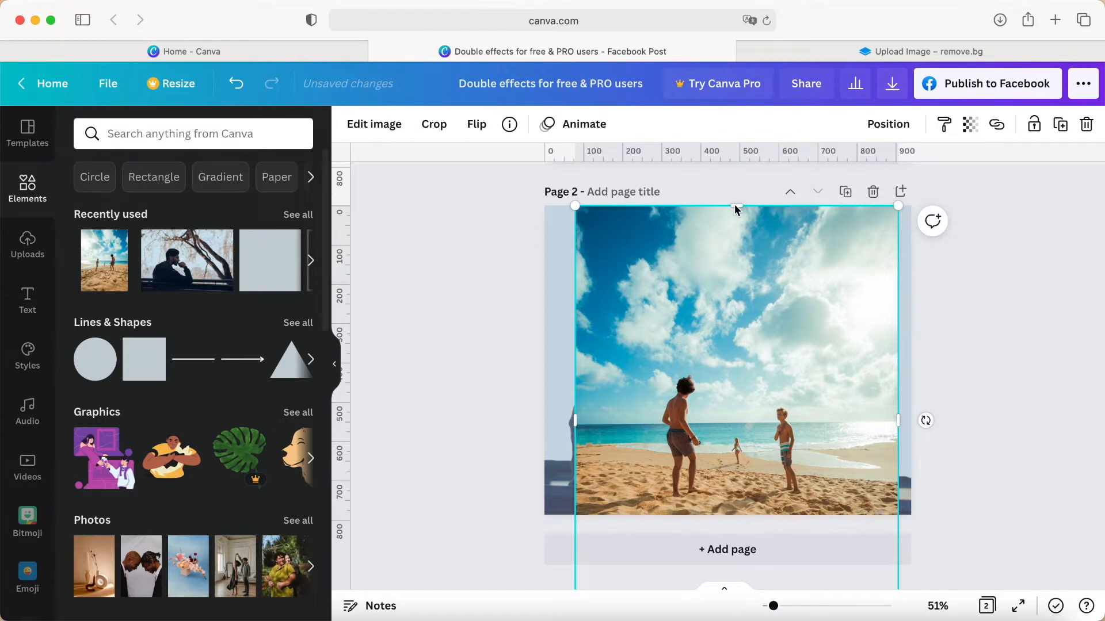
{"action": "mouse_move", "coordinate": [736, 209]}
{"action": "left_mouse_down"}
{"action": "mouse_move", "coordinate": [733, 228]}
{"action": "mouse_move", "coordinate": [736, 216]}
{"action": "left_mouse_up"}
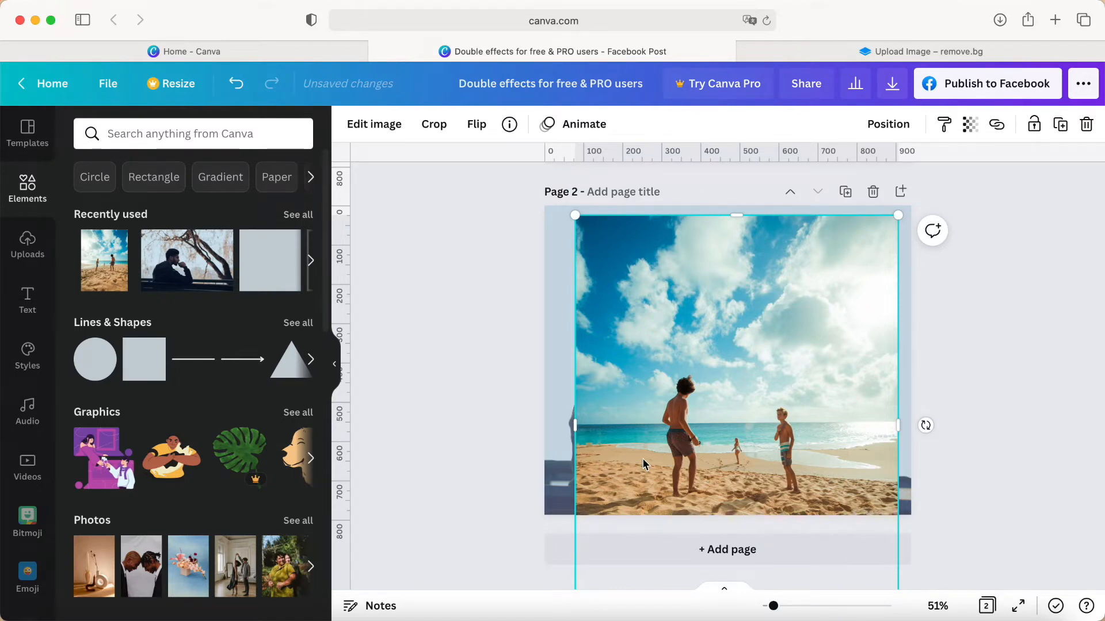
{"action": "scroll", "coordinate": [642, 458], "scroll_direction": "down", "scroll_amount": 2}
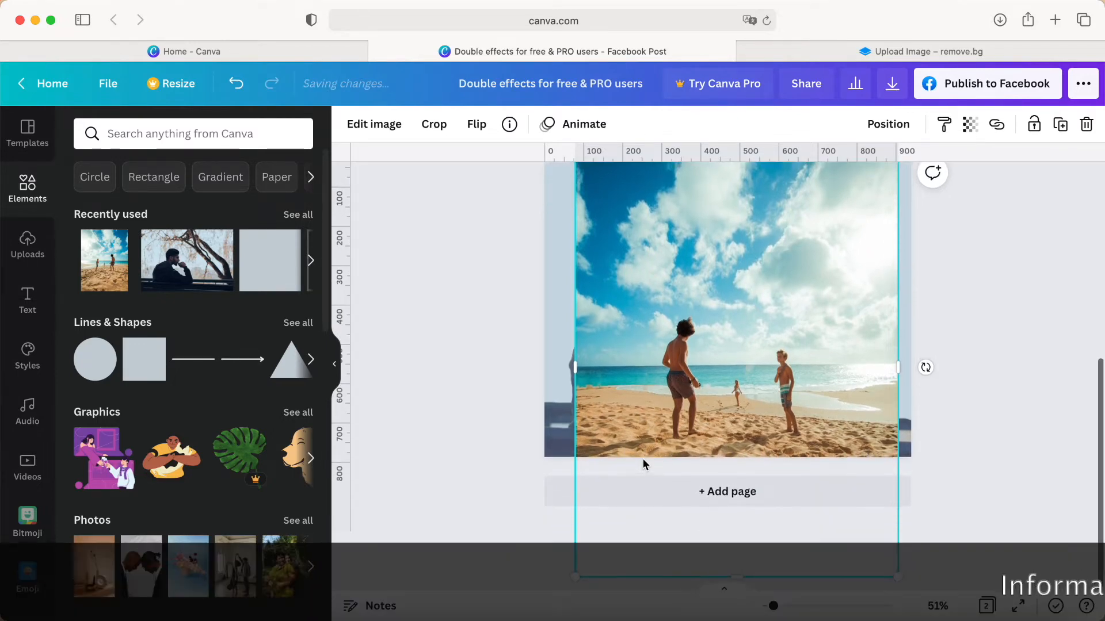
Step: Send the beach photo backward one layer, behind the man's cut-out
{"action": "scroll", "coordinate": [642, 458], "scroll_direction": "down", "scroll_amount": 4}
{"action": "right_click", "coordinate": [706, 436]}
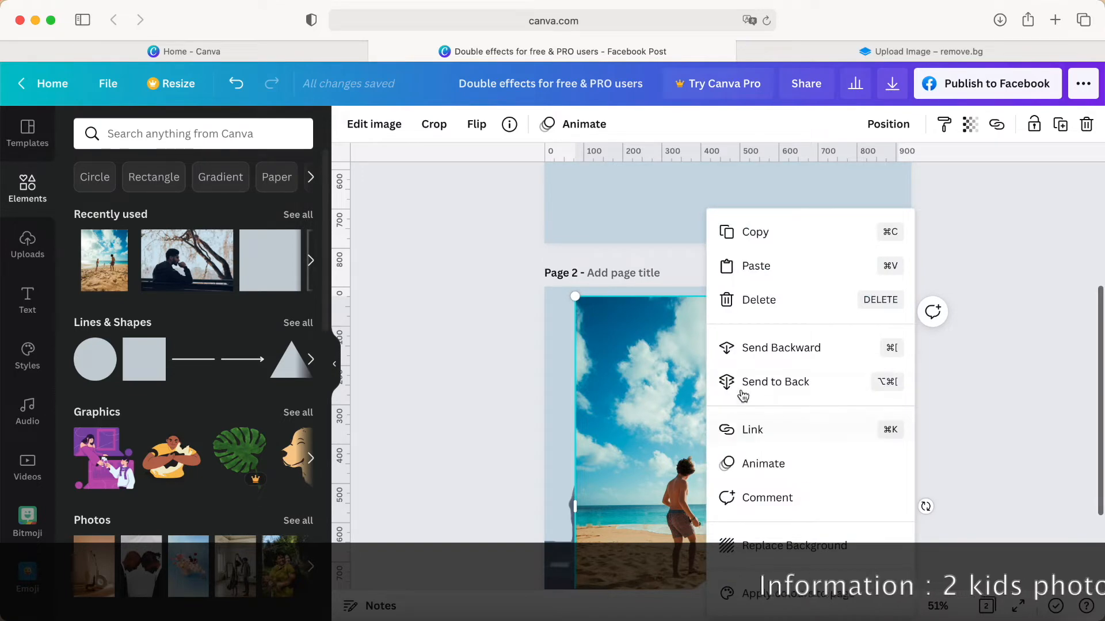
{"action": "left_click", "coordinate": [771, 347]}
Step: Shift the beach photo left beneath the man and adjust its top, left and right edges to frame his silhouette
{"action": "scroll", "coordinate": [723, 427], "scroll_direction": "down", "scroll_amount": 2}
{"action": "scroll", "coordinate": [723, 426], "scroll_direction": "down", "scroll_amount": 2}
{"action": "left_click_drag", "start_coordinate": [627, 554], "coordinate": [613, 562]}
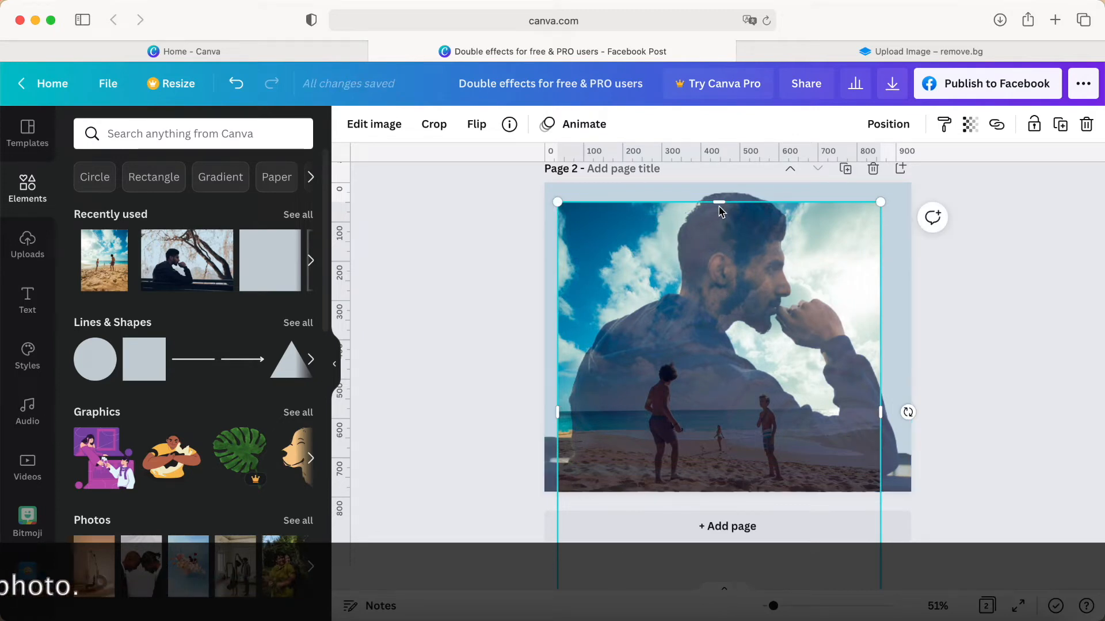
{"action": "left_click_drag", "start_coordinate": [719, 205], "coordinate": [719, 193]}
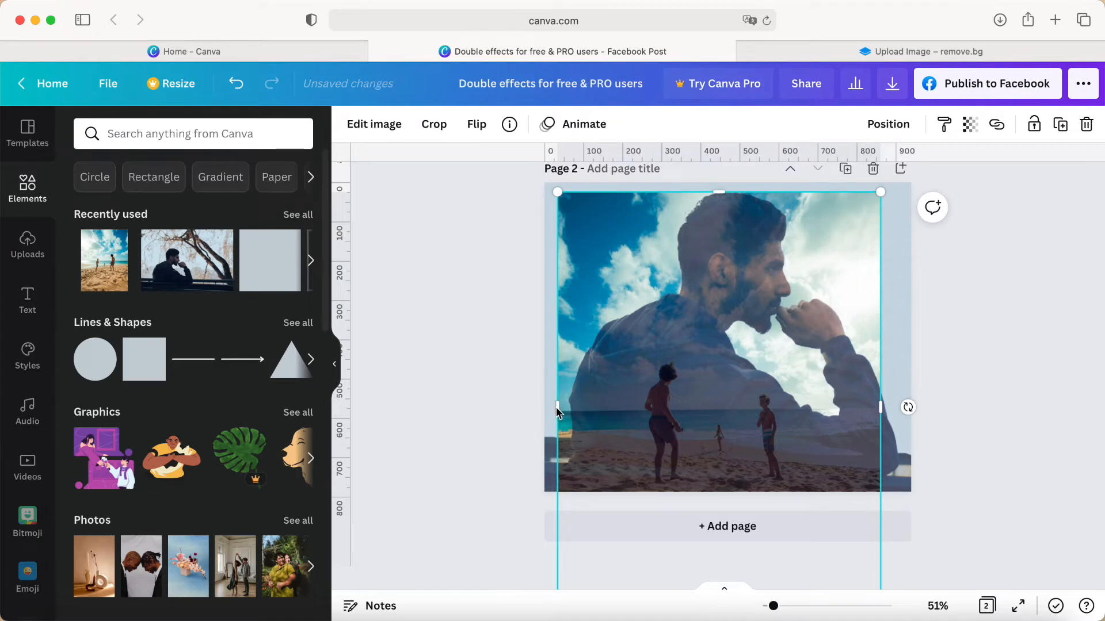
{"action": "left_click_drag", "start_coordinate": [558, 409], "coordinate": [559, 412]}
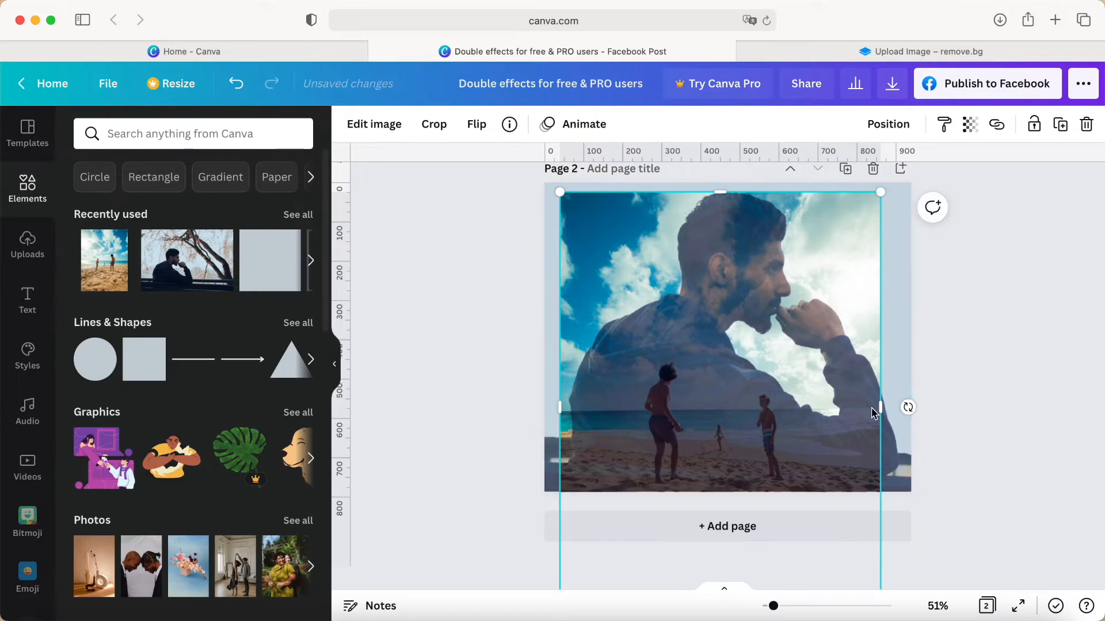
{"action": "left_click_drag", "start_coordinate": [881, 412], "coordinate": [898, 419]}
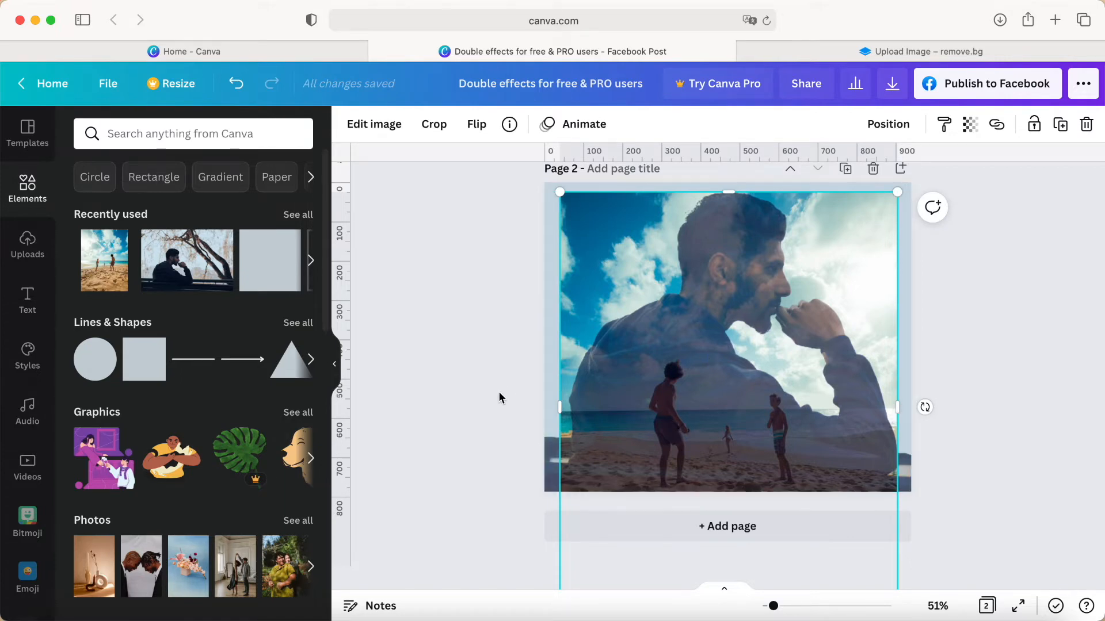
Step: Crop the left edge of the man's cut-out inward to expose a strip of the beach photo beneath it
{"action": "scroll", "coordinate": [498, 397], "scroll_direction": "up", "scroll_amount": 1}
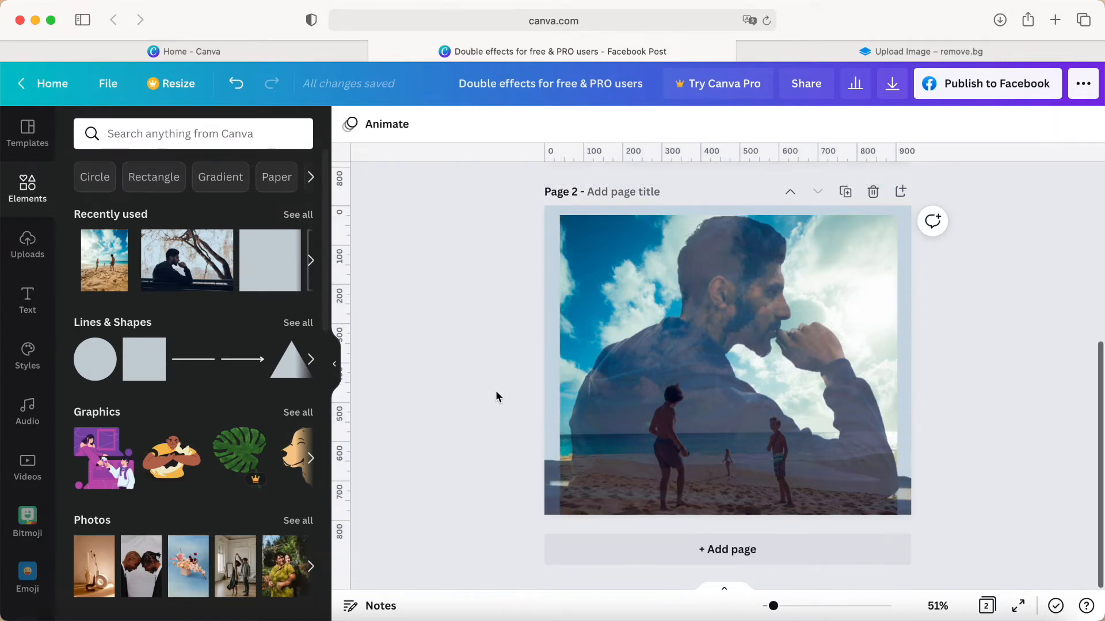
{"action": "left_click", "coordinate": [633, 401]}
{"action": "left_click_drag", "start_coordinate": [544, 368], "coordinate": [598, 366]}
Step: Set the transparency of the beach photo on page 2 to 50
{"action": "left_click", "coordinate": [573, 361]}
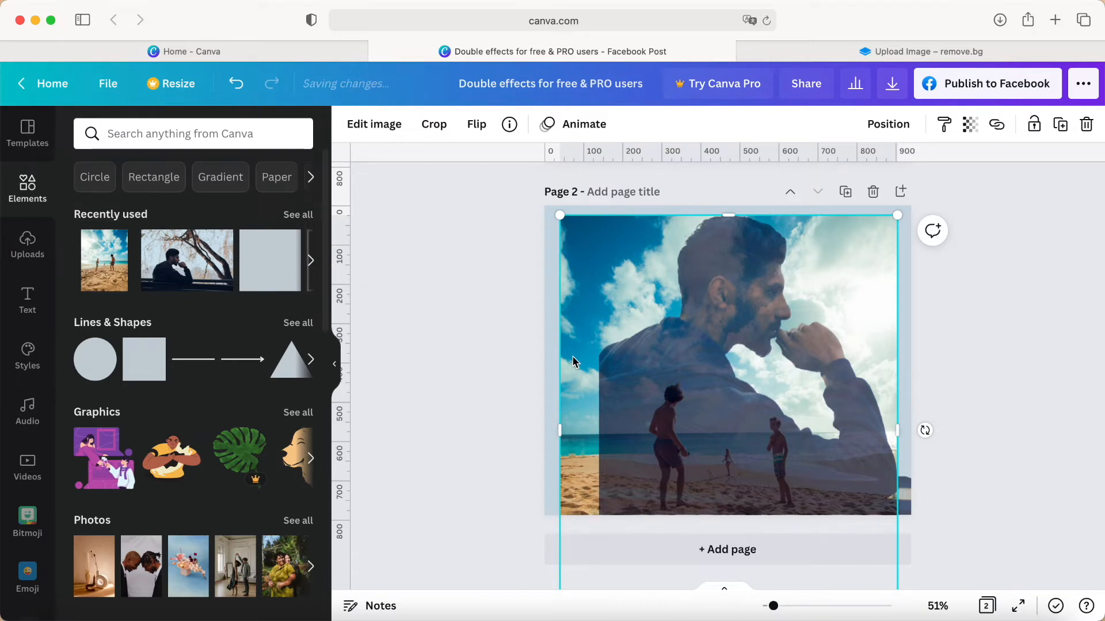
{"action": "left_click", "coordinate": [970, 124]}
{"action": "double_click", "coordinate": [952, 166]}
{"action": "type", "text": "50"}
{"action": "key", "text": "Return"}
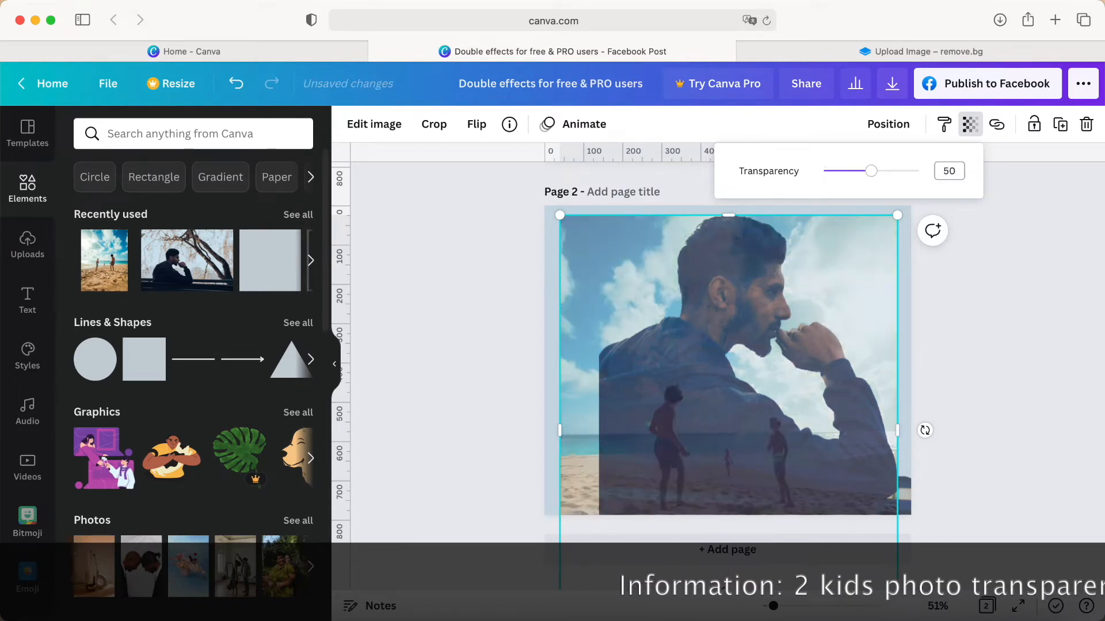
{"action": "left_click", "coordinate": [578, 402]}
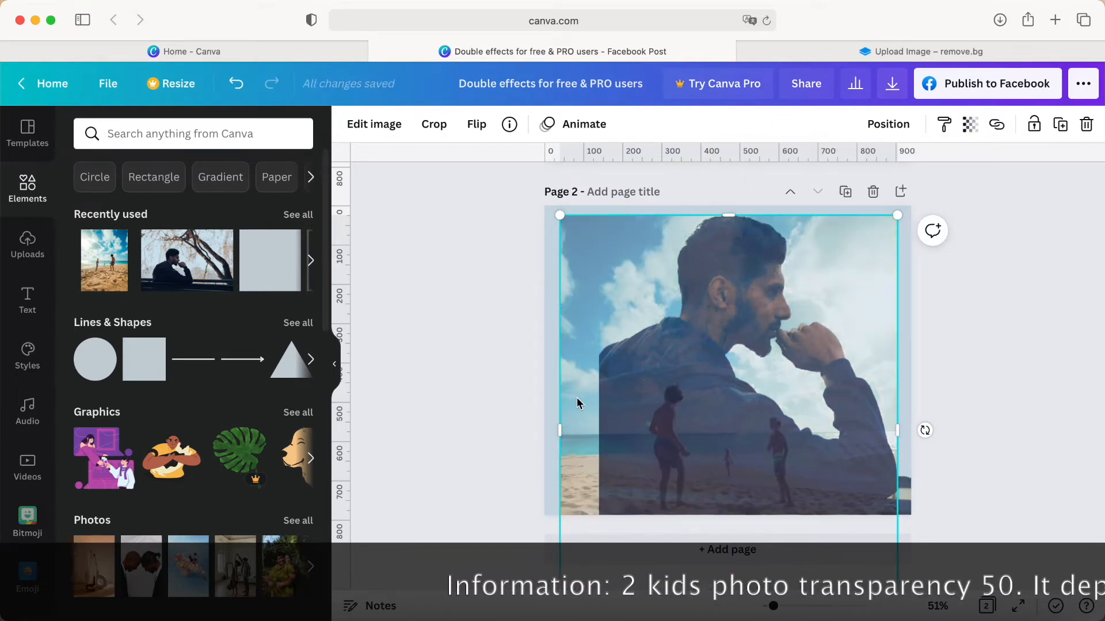
Step: Check the transparency settings of the beach photo and the man's cut-out
{"action": "left_click", "coordinate": [619, 418]}
{"action": "left_click", "coordinate": [576, 385]}
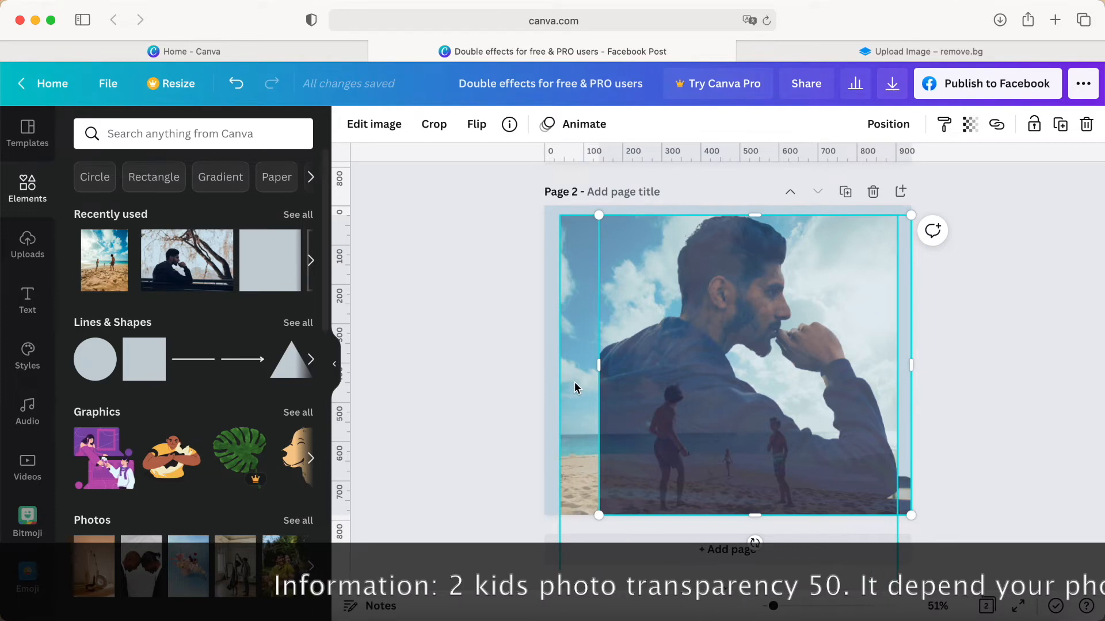
{"action": "left_click", "coordinate": [970, 125]}
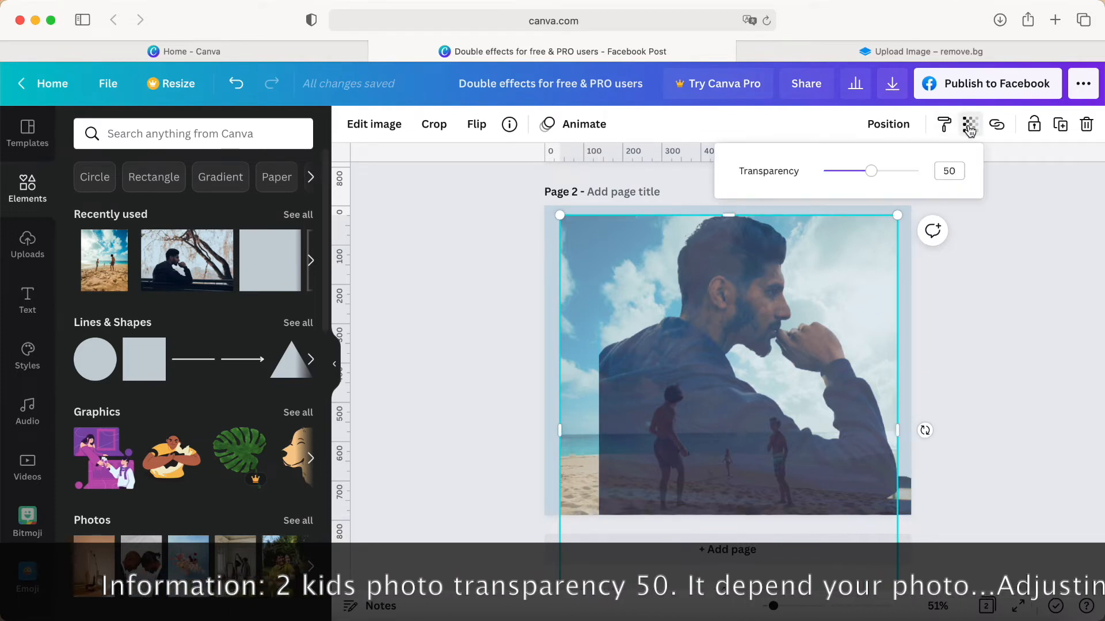
{"action": "left_click", "coordinate": [689, 369]}
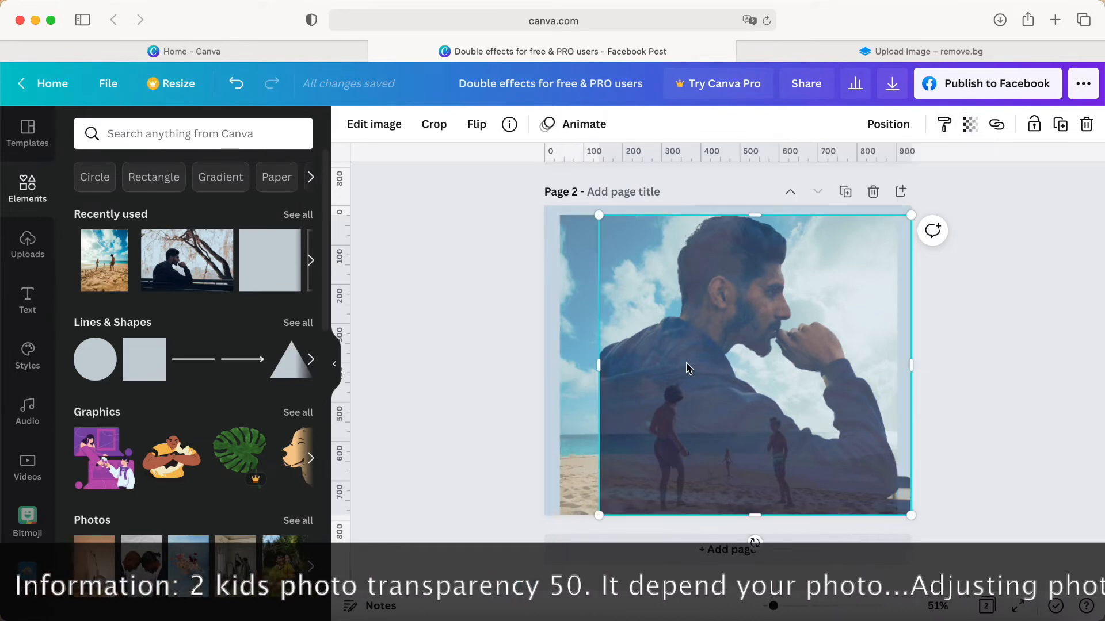
{"action": "left_click", "coordinate": [971, 124]}
{"action": "left_click", "coordinate": [581, 400]}
Step: Extend the left edge of the man's cut-out back to the page's left edge and deselect it
{"action": "left_click", "coordinate": [603, 379]}
{"action": "left_click_drag", "start_coordinate": [599, 366], "coordinate": [548, 381]}
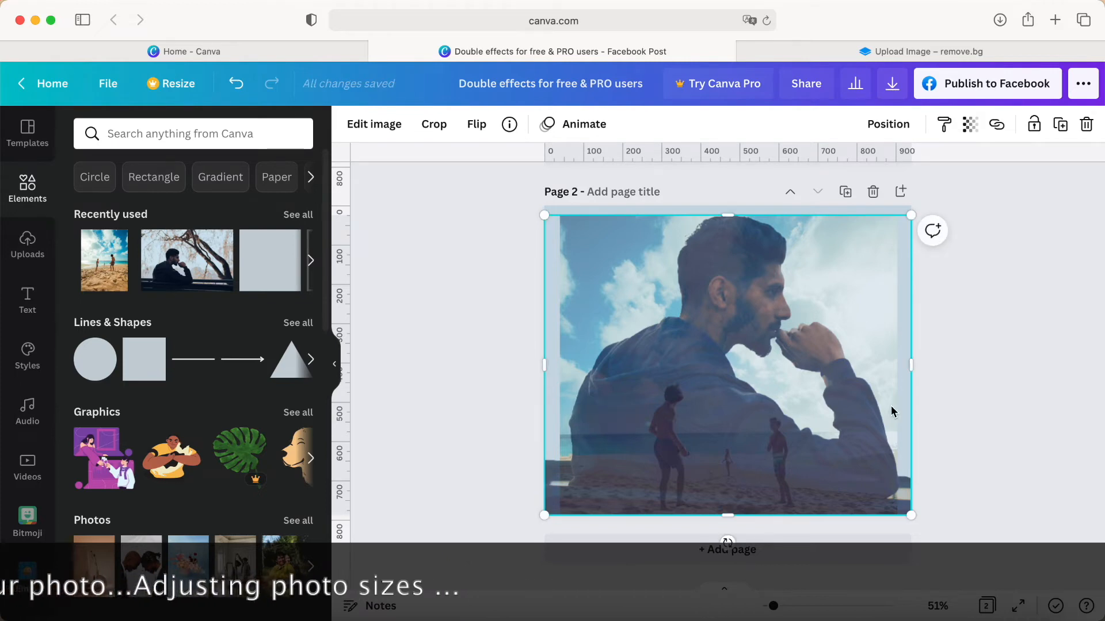
{"action": "left_click", "coordinate": [953, 413]}
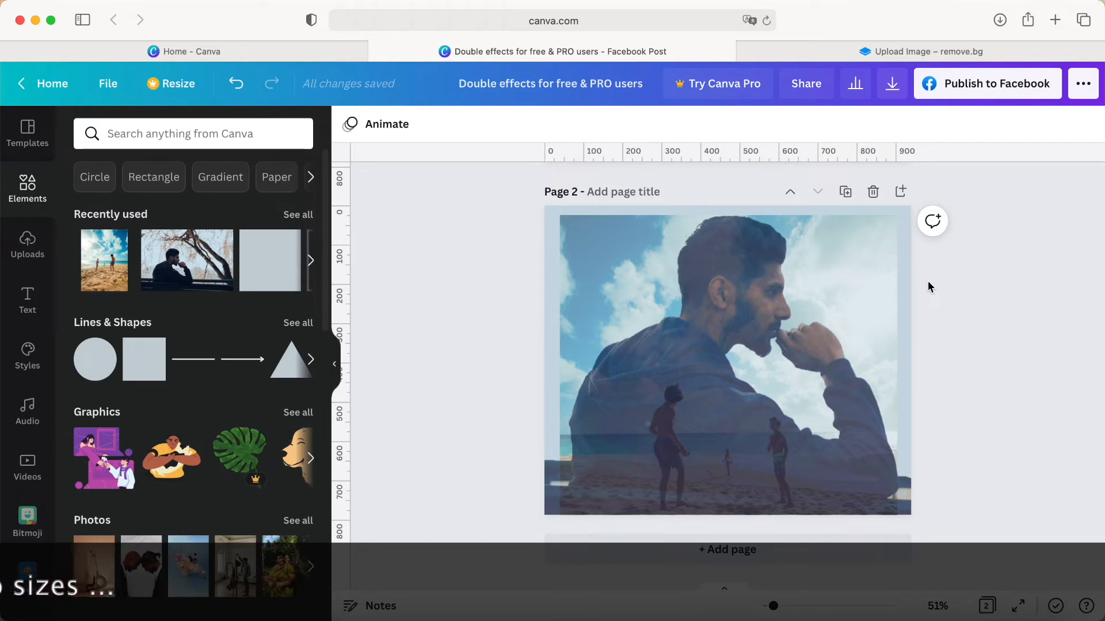
Step: Download only page 2 as a PNG and close the preview of the downloaded image
{"action": "left_click", "coordinate": [893, 85]}
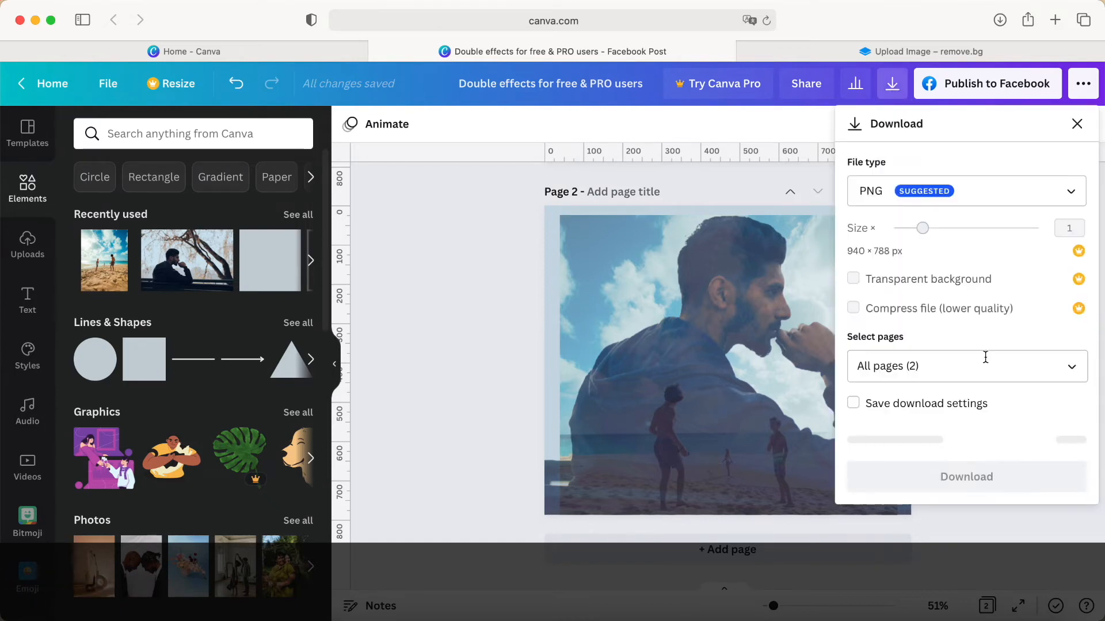
{"action": "left_click", "coordinate": [1068, 366]}
{"action": "left_click", "coordinate": [909, 505]}
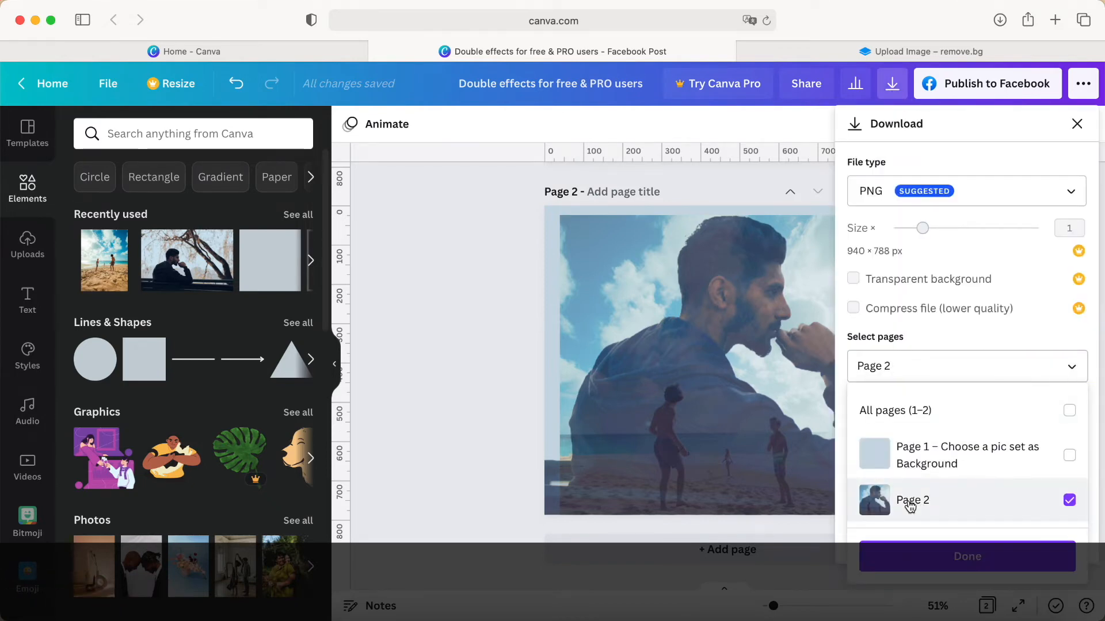
{"action": "left_click", "coordinate": [955, 557]}
{"action": "left_click", "coordinate": [955, 533]}
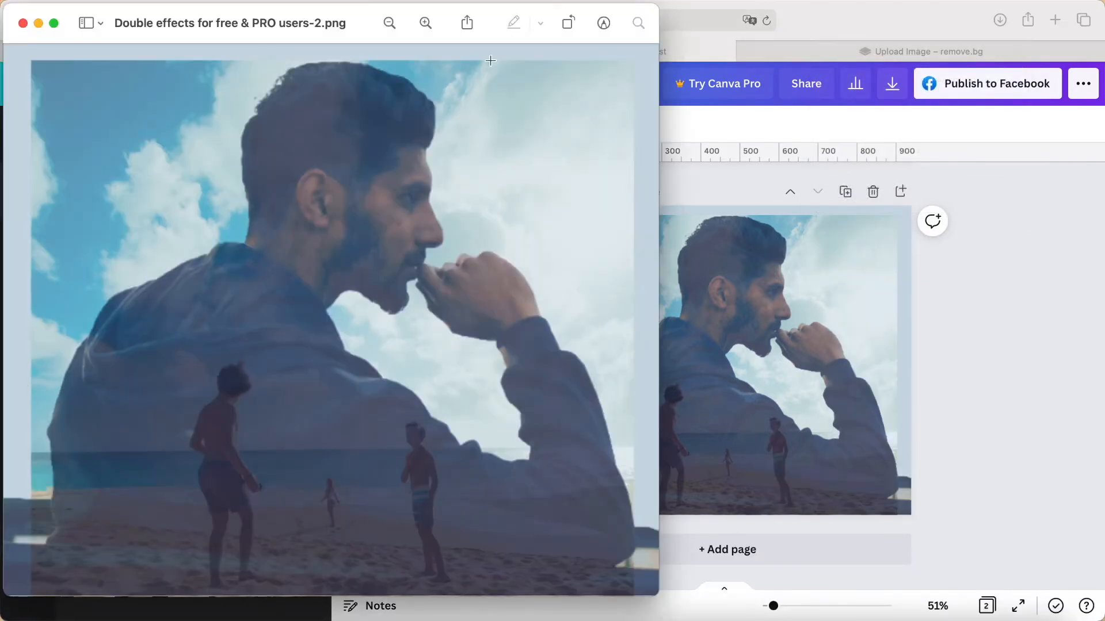
{"action": "left_click", "coordinate": [23, 23]}
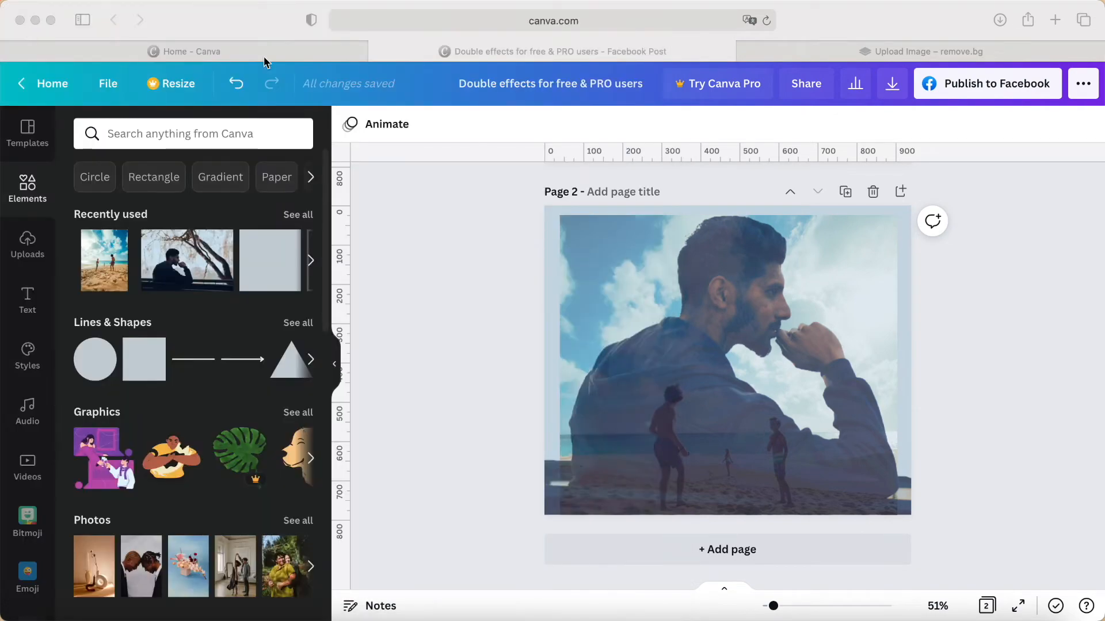
Step: Switch to remove.bg and upload "Double effects for free & PRO users-2.png" to remove its background
{"action": "left_click", "coordinate": [805, 57]}
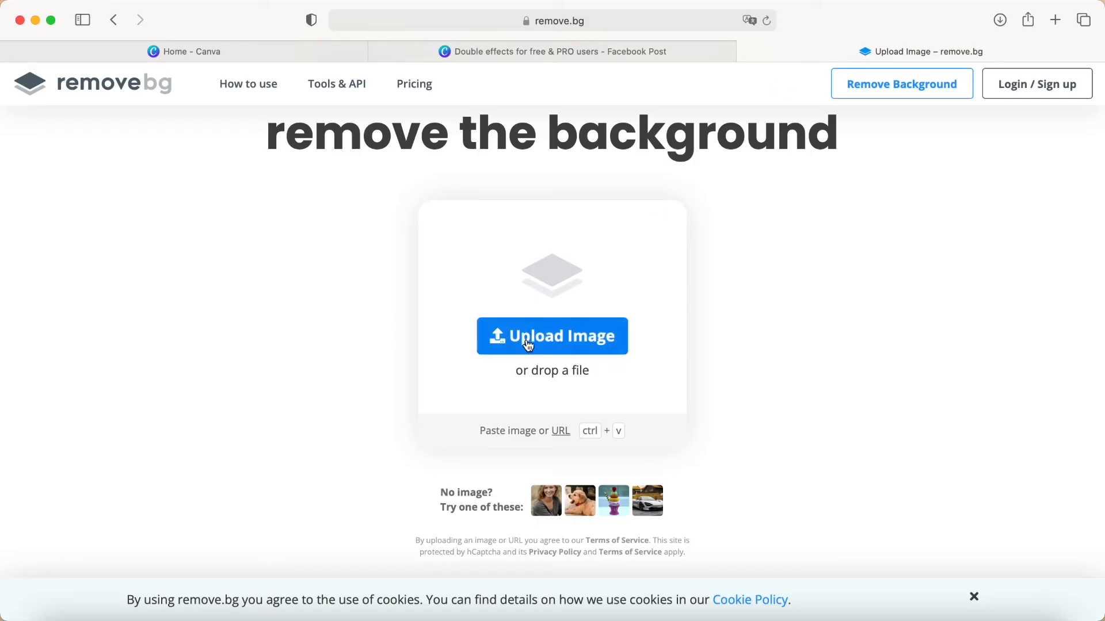
{"action": "left_click", "coordinate": [547, 344]}
{"action": "left_click", "coordinate": [401, 245]}
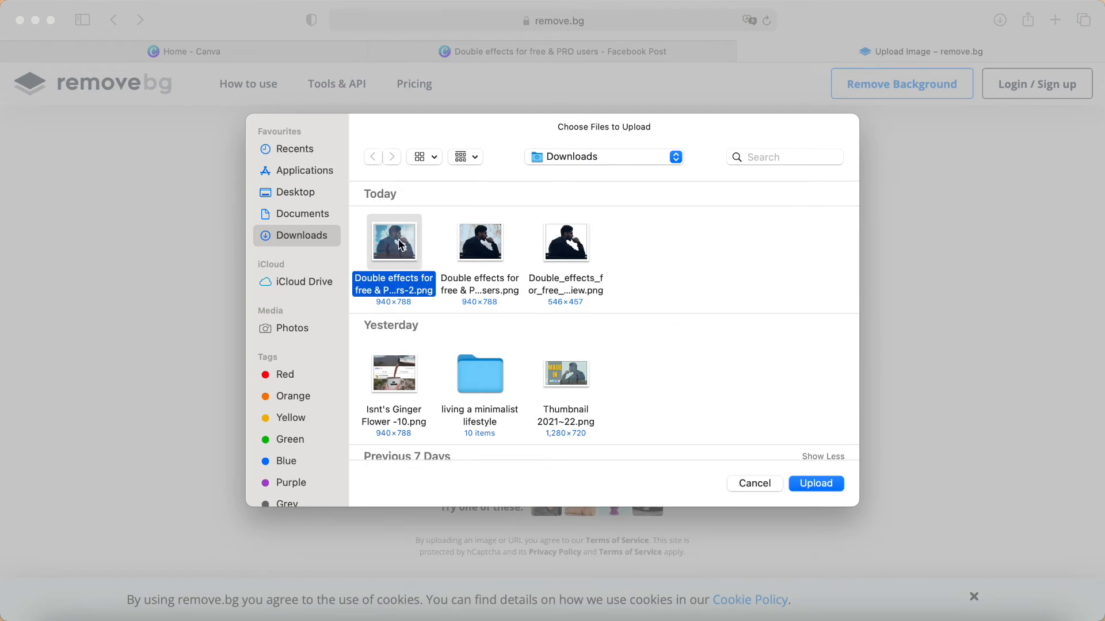
{"action": "left_click", "coordinate": [819, 483]}
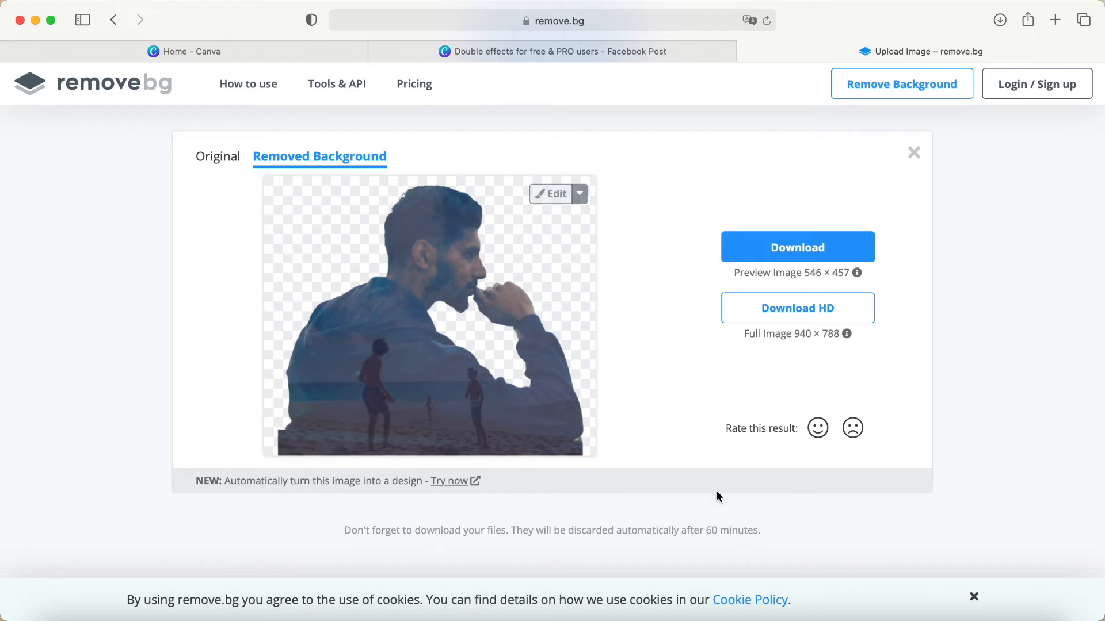
Step: Inspect the removed-background result up close and download the 546 × 457 preview image
{"action": "scroll", "coordinate": [459, 350], "scroll_direction": "up", "scroll_amount": 5}
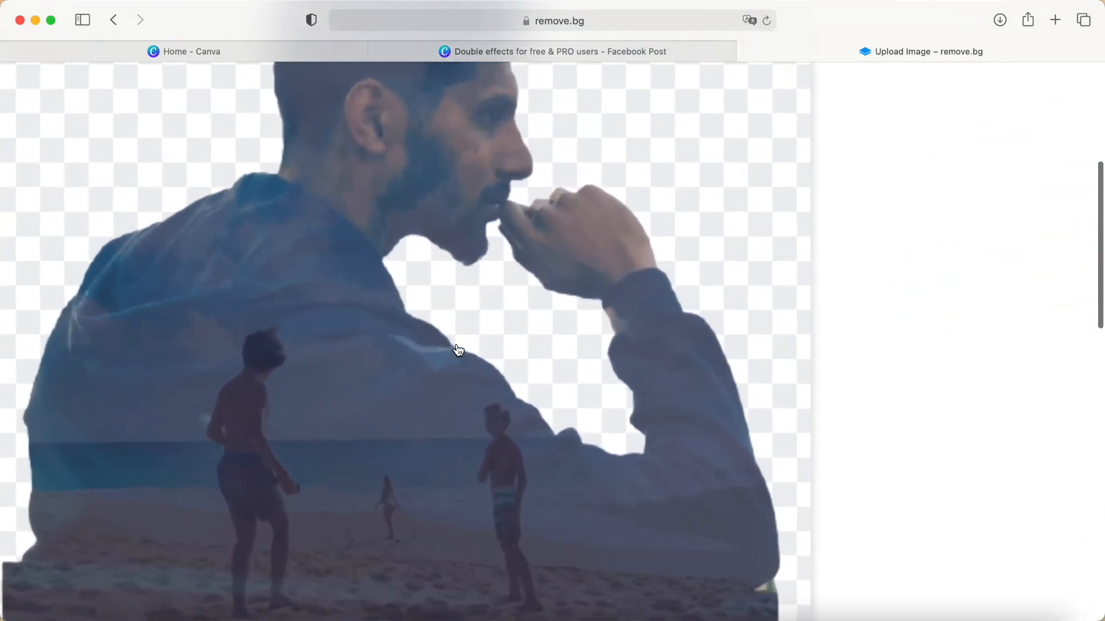
{"action": "scroll", "coordinate": [458, 350], "scroll_direction": "down", "scroll_amount": 3}
{"action": "scroll", "coordinate": [458, 350], "scroll_direction": "down", "scroll_amount": 1}
{"action": "scroll", "coordinate": [459, 350], "scroll_direction": "down", "scroll_amount": 3}
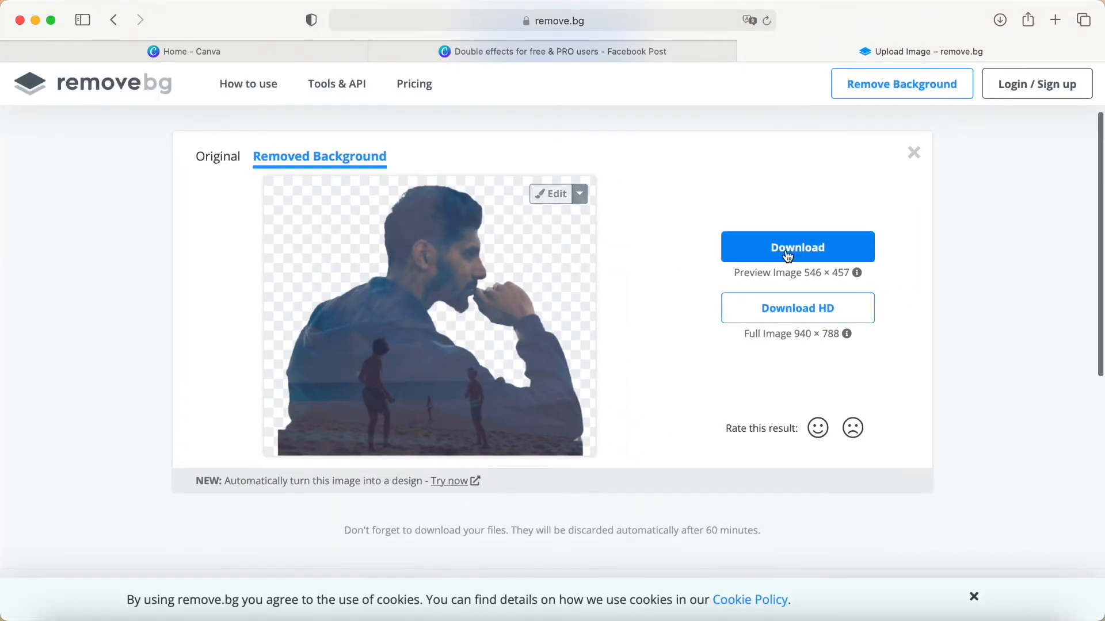
{"action": "left_click", "coordinate": [788, 255]}
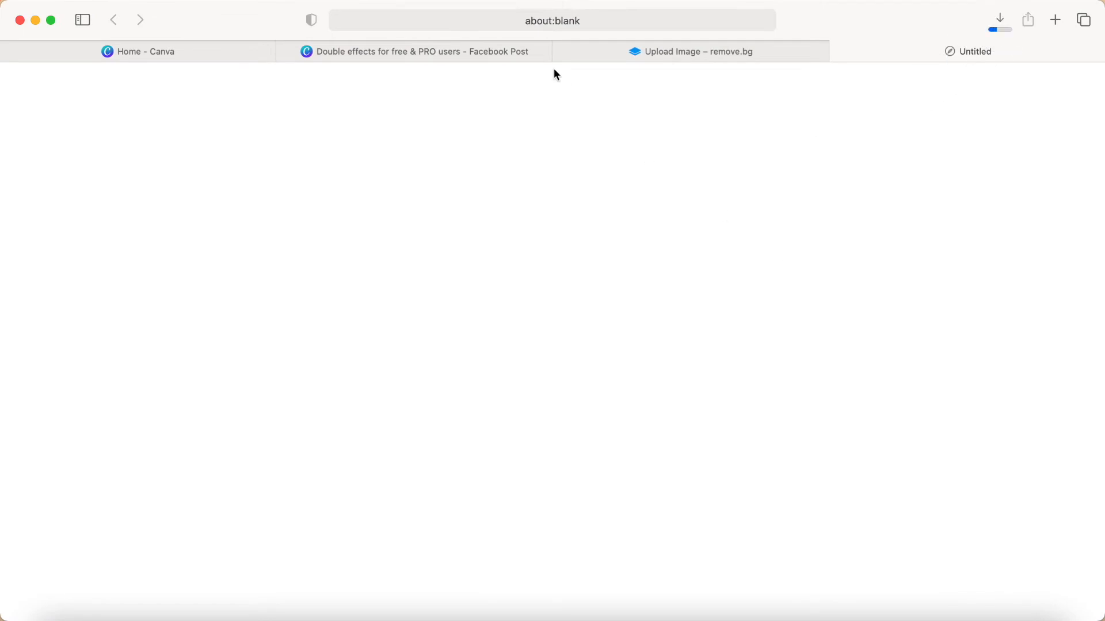
Step: Return to the Facebook post design in Canva and add a blank page after page 2
{"action": "mouse_move", "coordinate": [447, 50]}
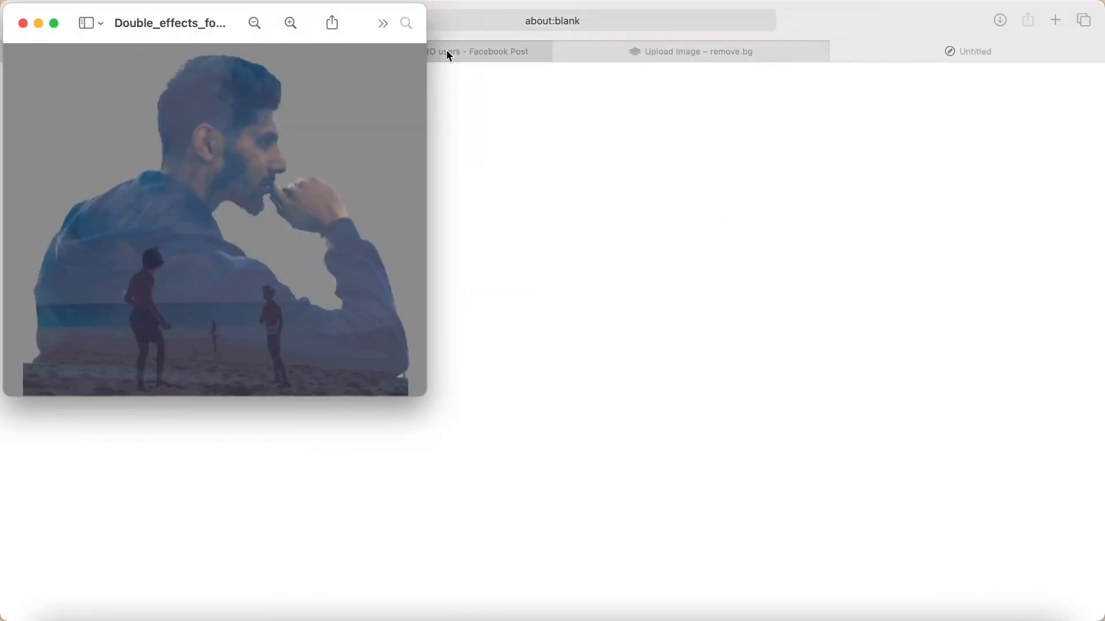
{"action": "left_click", "coordinate": [448, 53]}
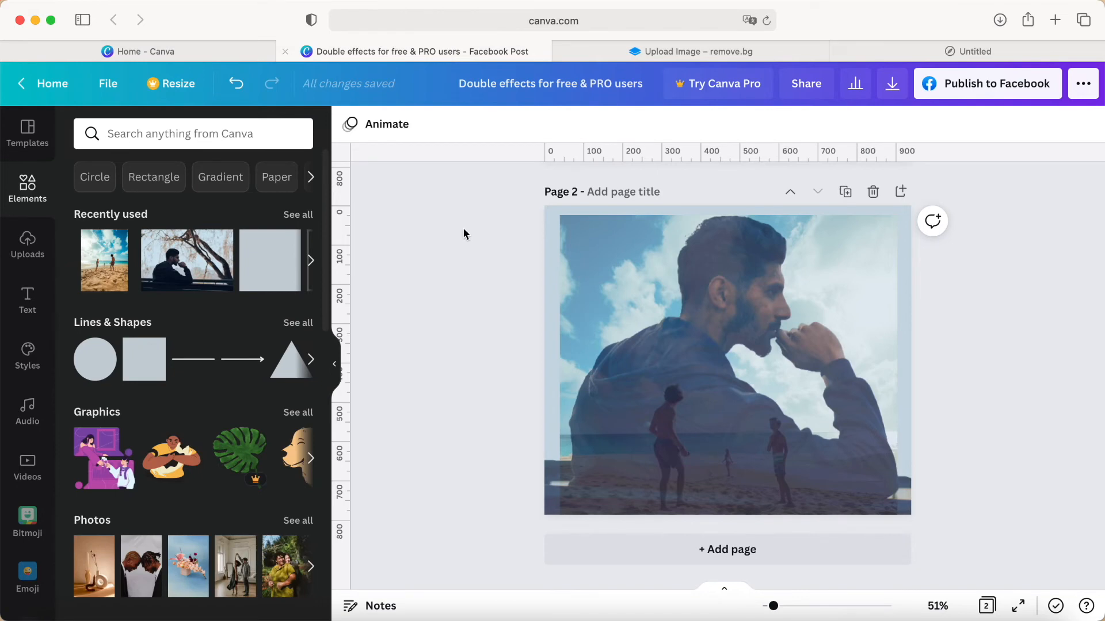
{"action": "left_click", "coordinate": [899, 192]}
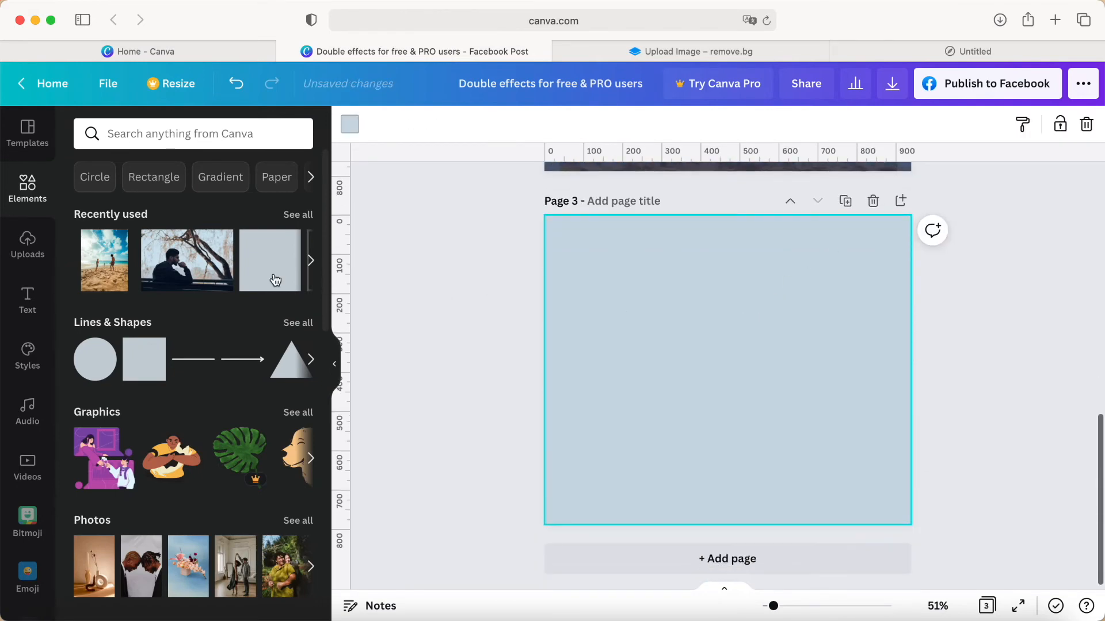
Step: Upload the newly downloaded double exposure cut-out from the Downloads folder to the design's media
{"action": "left_click", "coordinate": [27, 245]}
{"action": "left_click", "coordinate": [172, 134]}
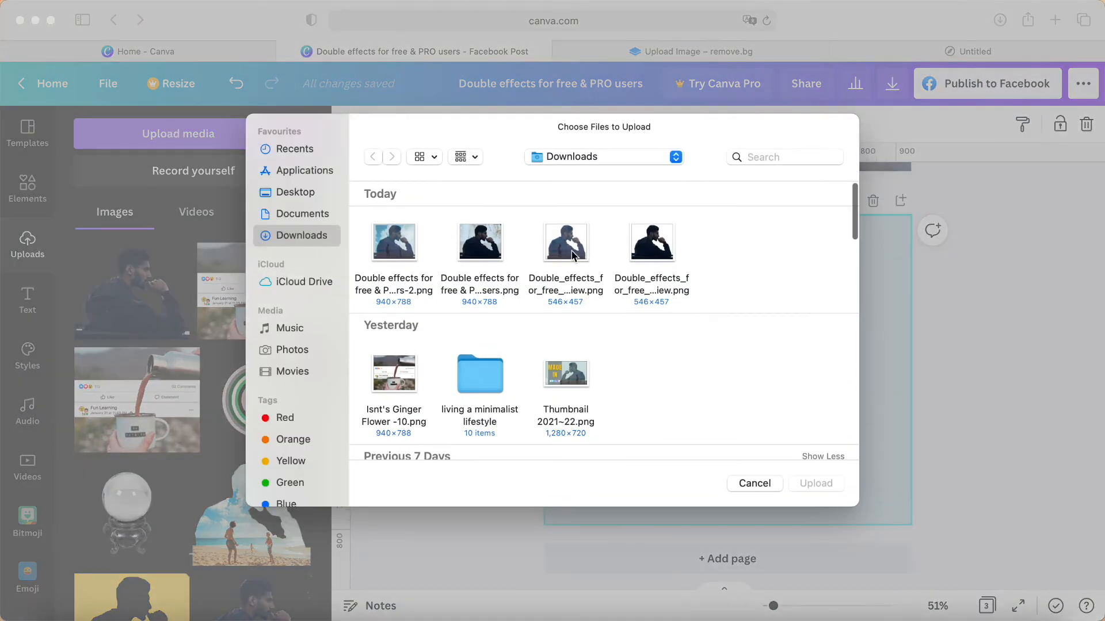
{"action": "left_click", "coordinate": [573, 255]}
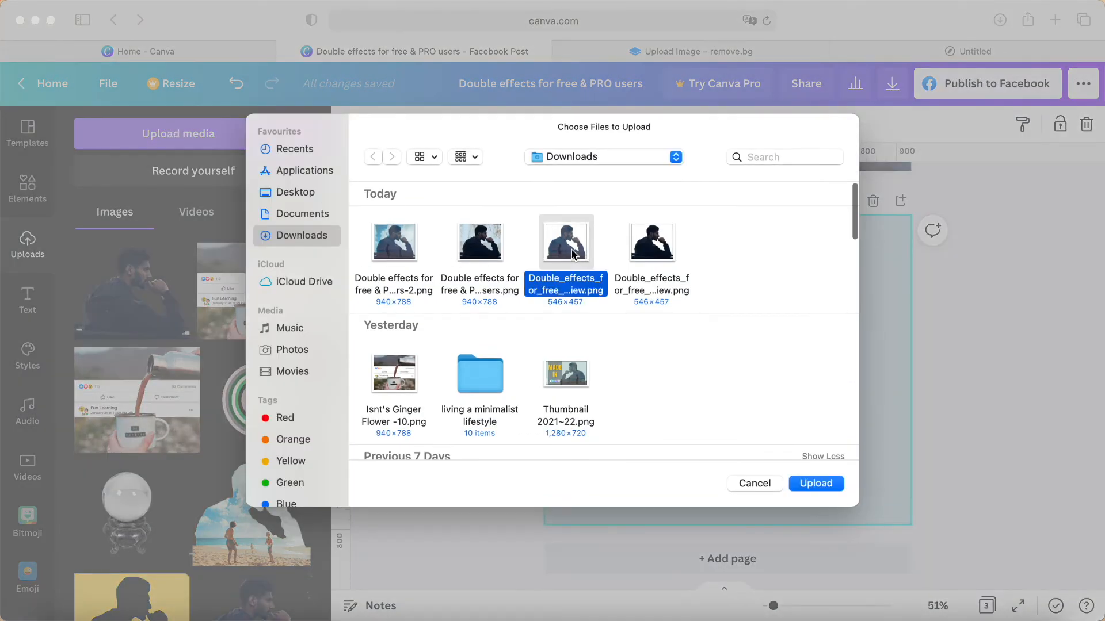
{"action": "left_click", "coordinate": [813, 485]}
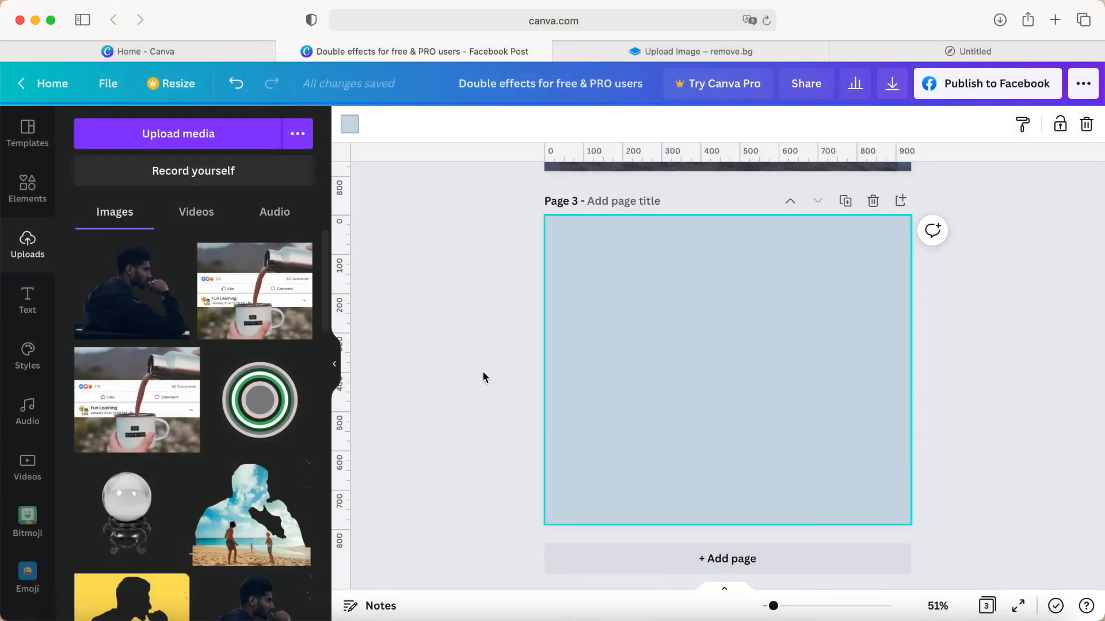
Step: Place the new double exposure cut-out on page 3, enlarge it to fill the page and shift it slightly left
{"action": "left_click", "coordinate": [124, 311]}
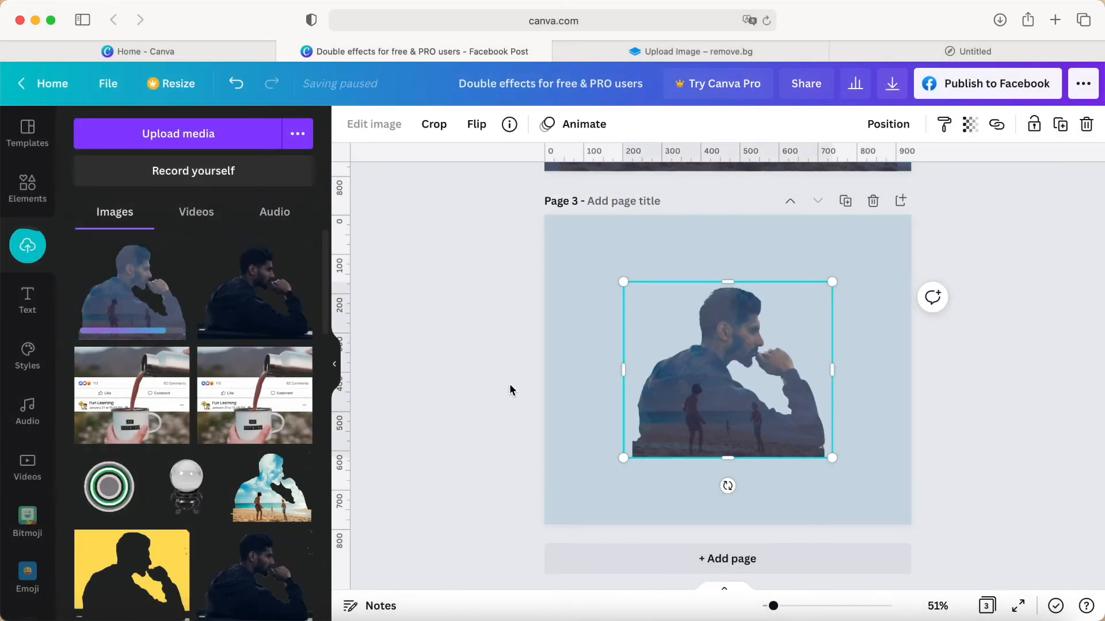
{"action": "left_click_drag", "start_coordinate": [624, 458], "coordinate": [547, 526]}
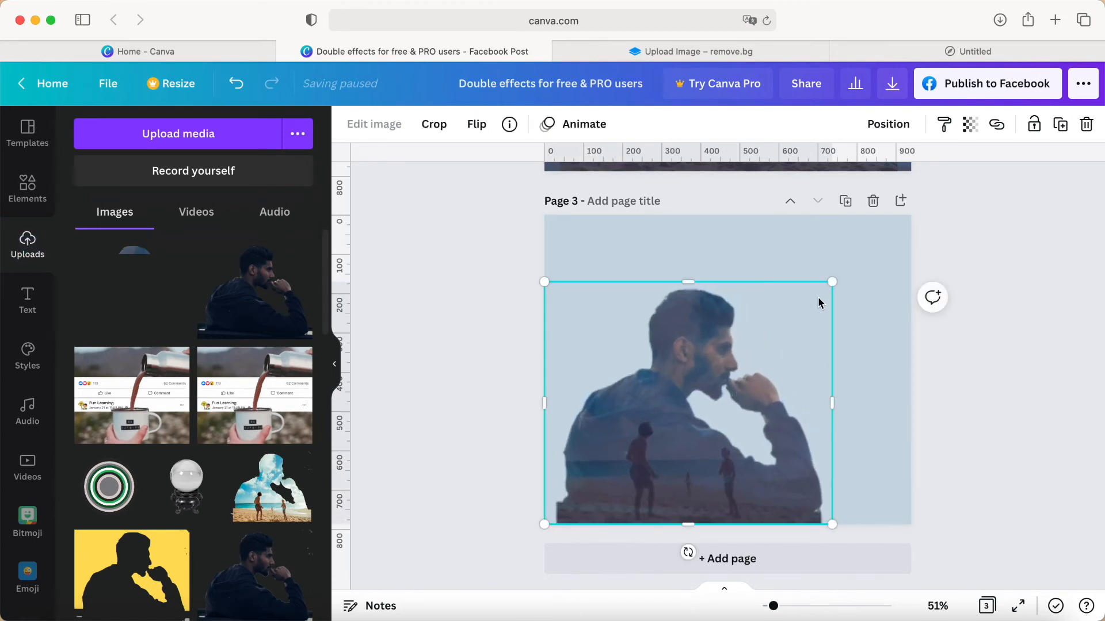
{"action": "left_click_drag", "start_coordinate": [833, 283], "coordinate": [918, 229]}
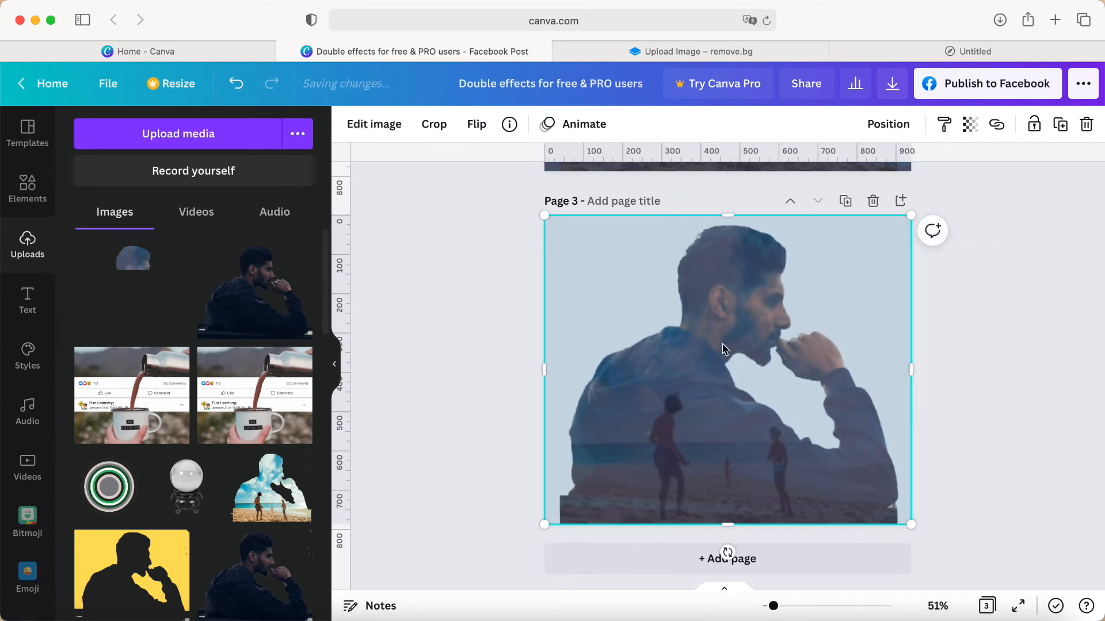
{"action": "left_click_drag", "start_coordinate": [723, 349], "coordinate": [707, 344]}
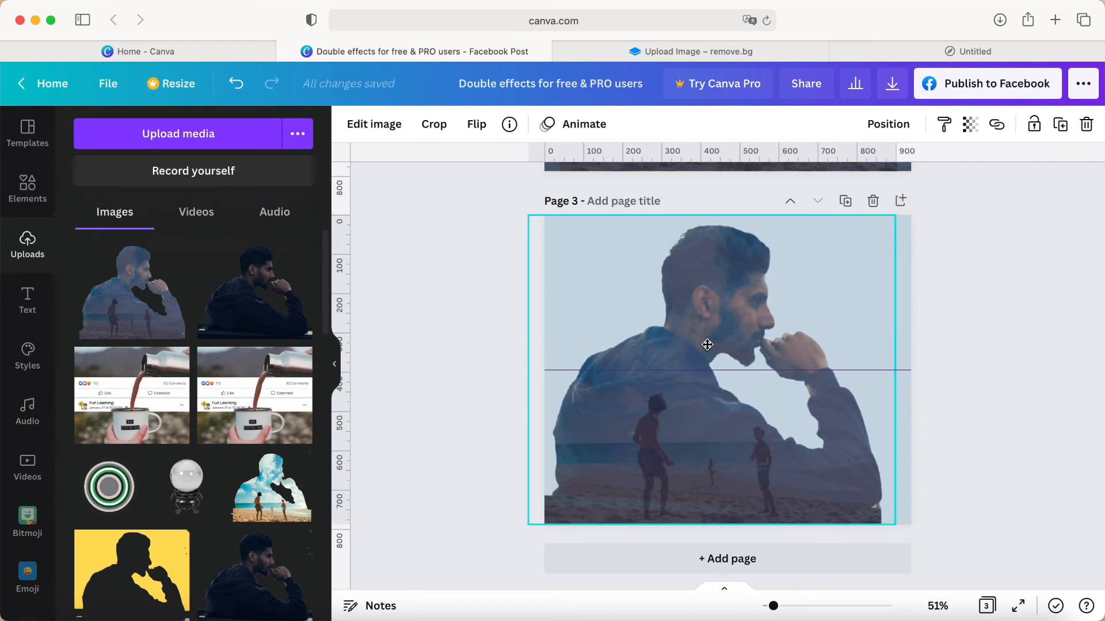
{"action": "left_click_drag", "start_coordinate": [707, 345], "coordinate": [708, 346]}
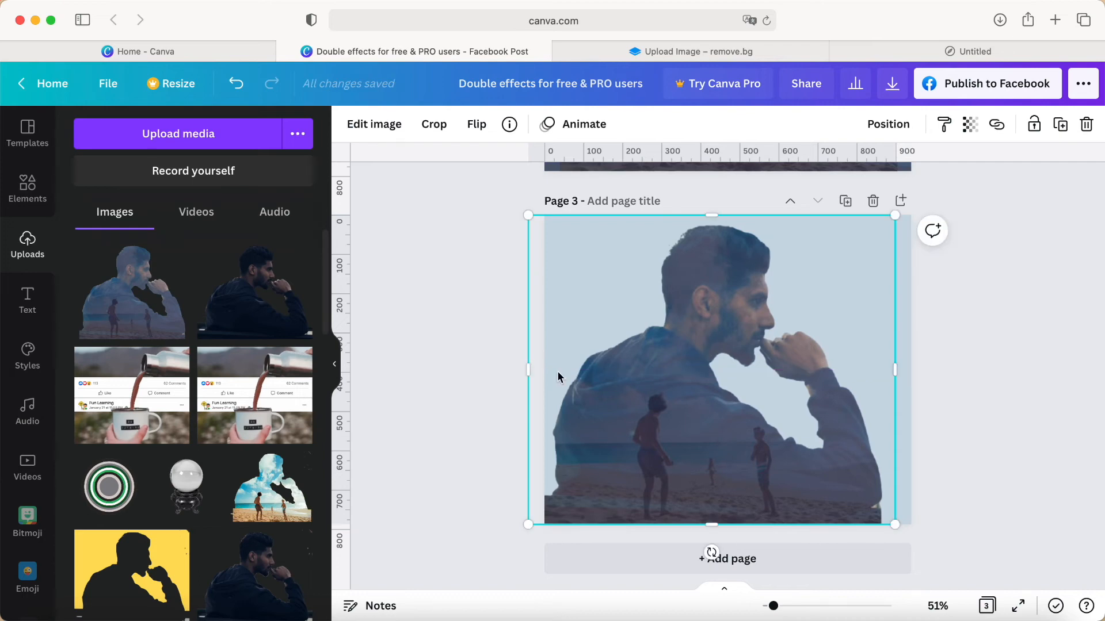
{"action": "left_click", "coordinate": [483, 395]}
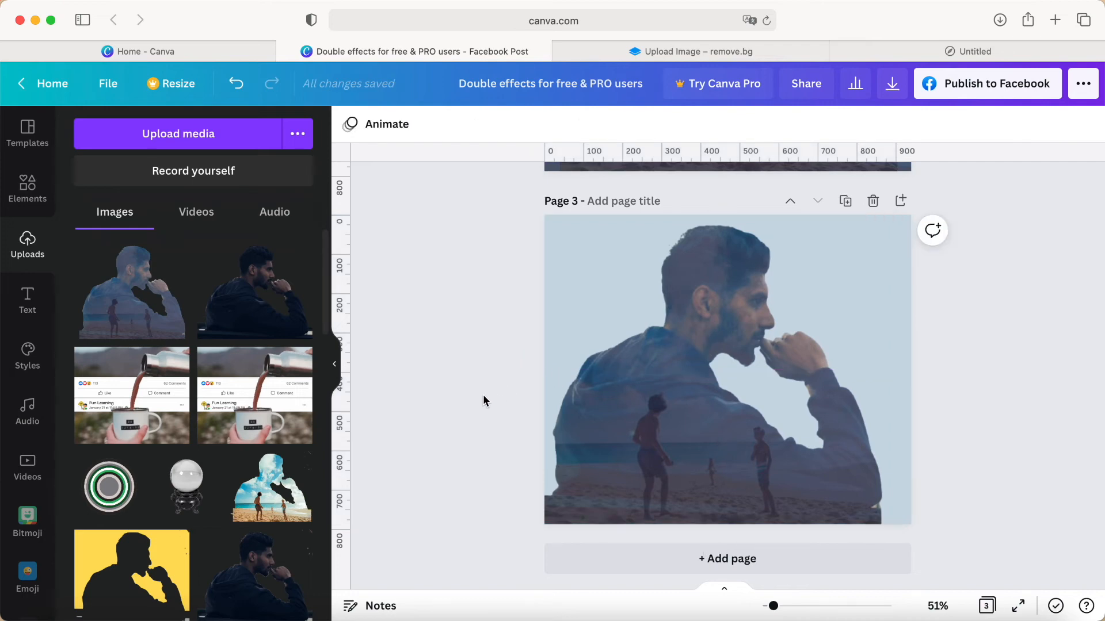
Step: Add the dark cut-out of the man exactly over the double exposure image at matching size and trim its right edge
{"action": "left_click", "coordinate": [261, 302]}
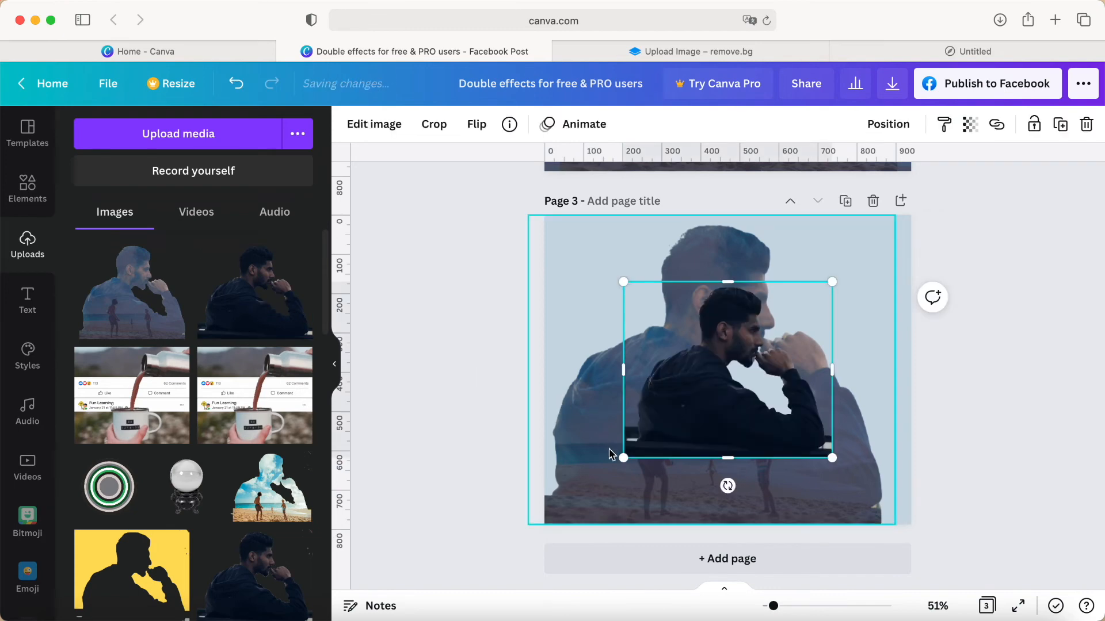
{"action": "left_click_drag", "start_coordinate": [614, 465], "coordinate": [545, 524]}
{"action": "left_click_drag", "start_coordinate": [832, 282], "coordinate": [910, 222]}
{"action": "left_click_drag", "start_coordinate": [713, 369], "coordinate": [697, 369]}
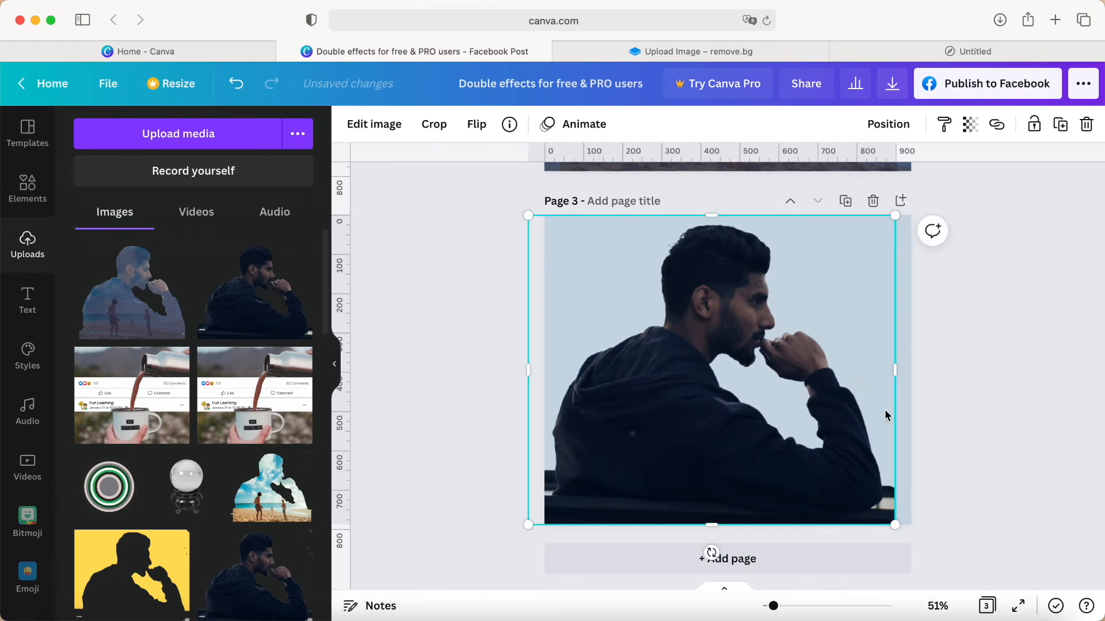
{"action": "left_click_drag", "start_coordinate": [895, 371], "coordinate": [886, 378]}
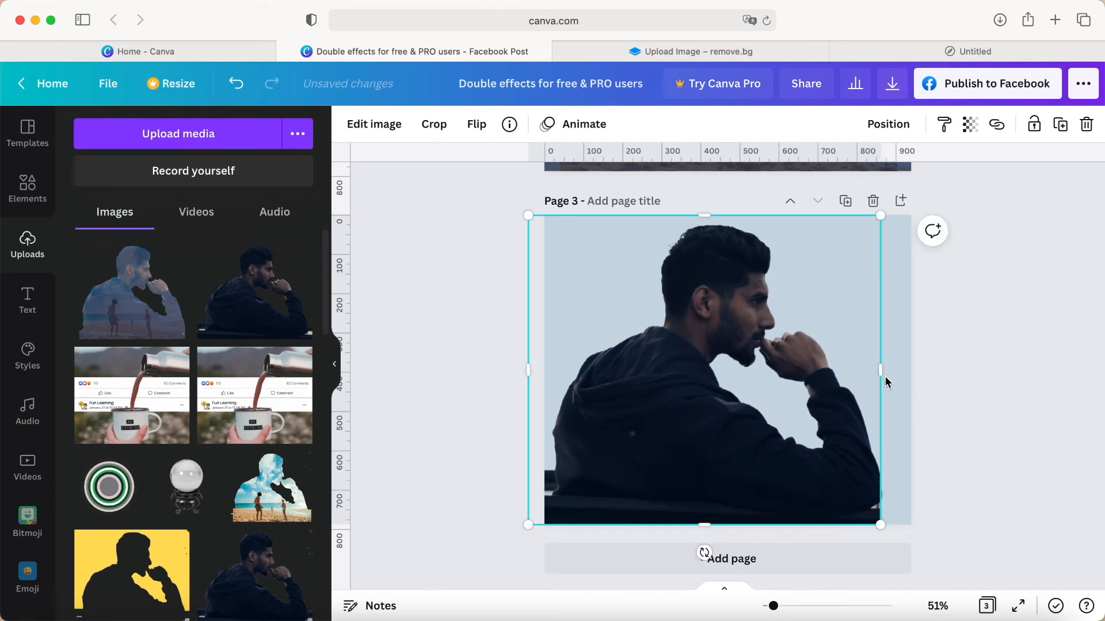
Step: Set the dark cut-out's transparency to 11 and check the blended result on page 3 up close
{"action": "left_click", "coordinate": [969, 127]}
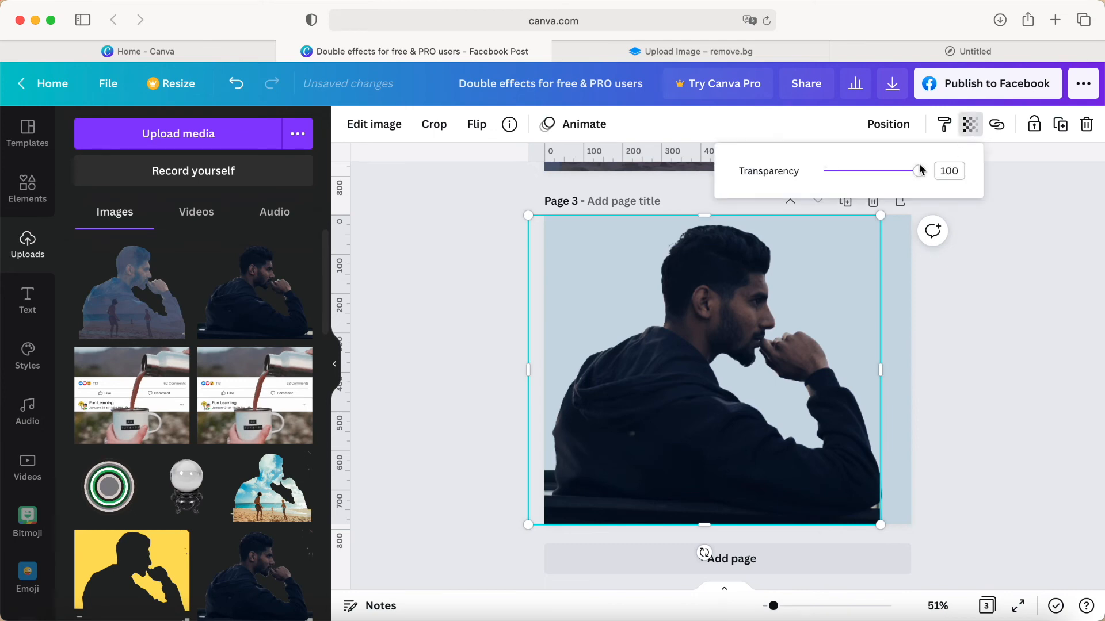
{"action": "left_click_drag", "start_coordinate": [919, 174], "coordinate": [838, 183]}
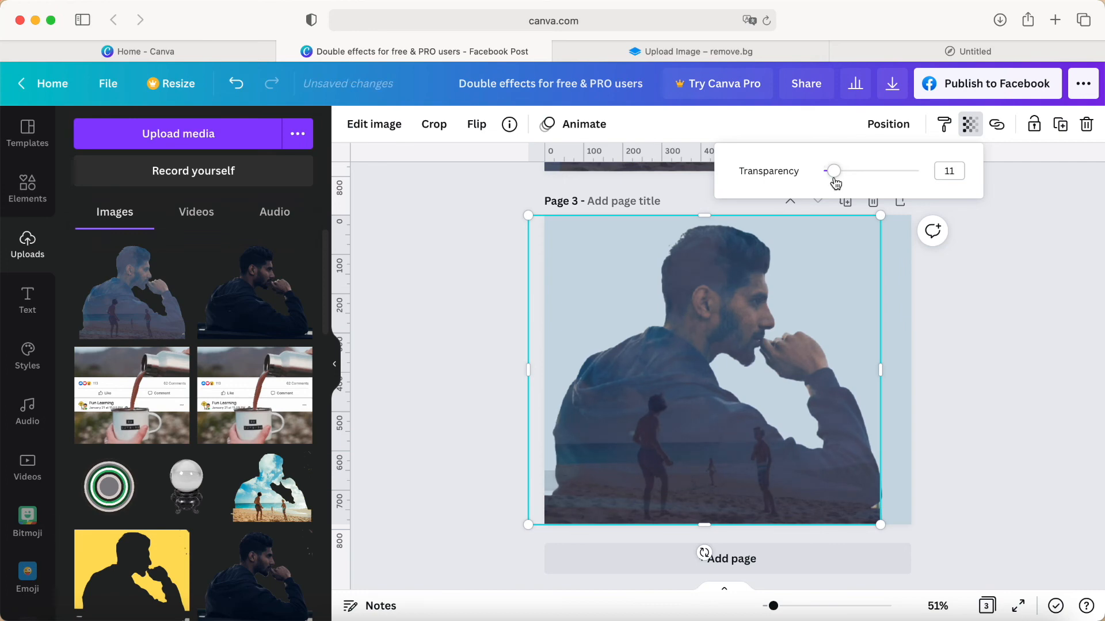
{"action": "left_click", "coordinate": [920, 378]}
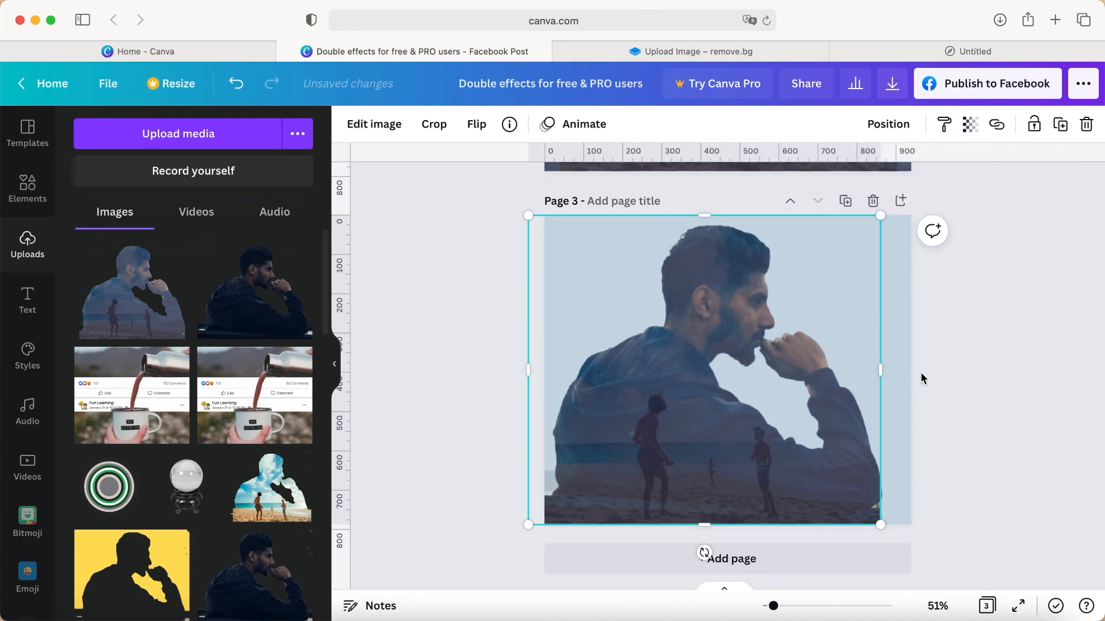
{"action": "left_click", "coordinate": [921, 379]}
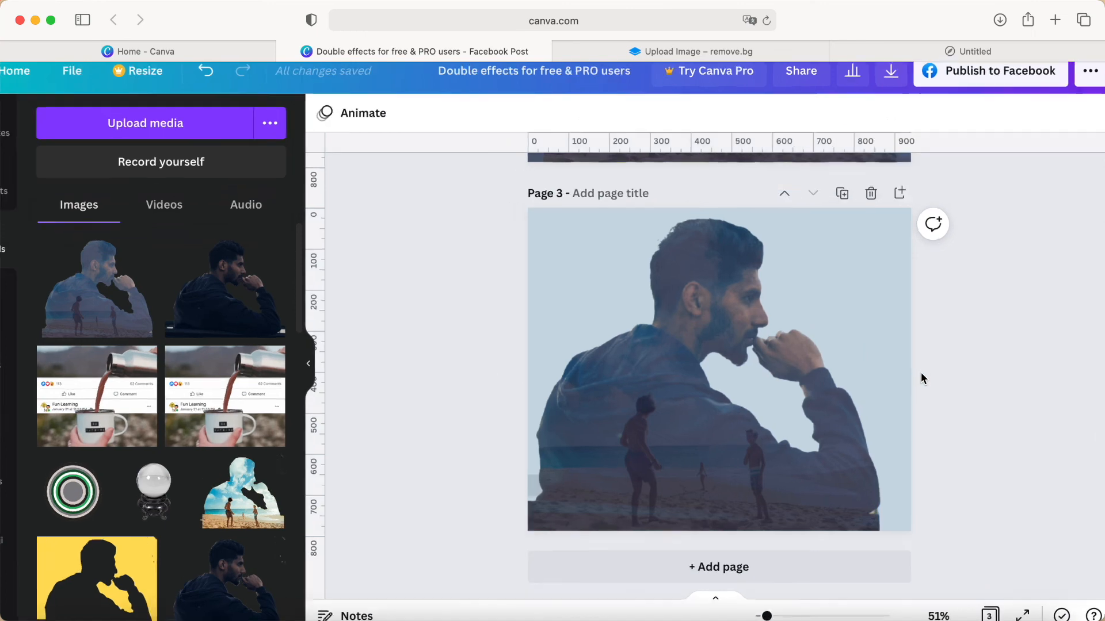
{"action": "scroll", "coordinate": [920, 379], "scroll_direction": "up", "scroll_amount": 5, "text": "ctrl"}
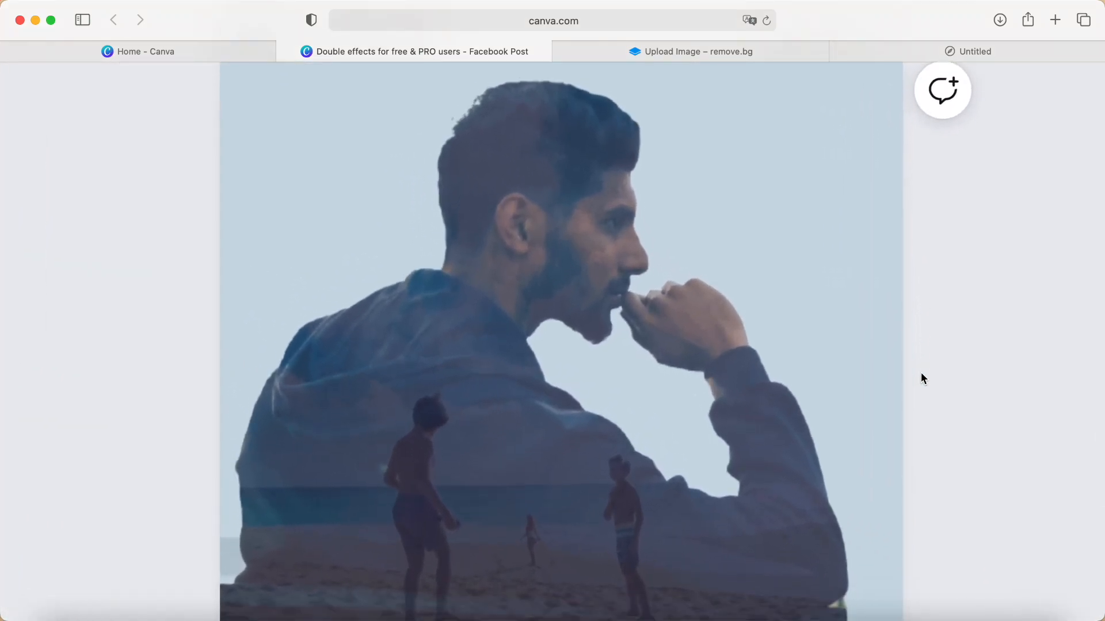
{"action": "scroll", "coordinate": [921, 374], "scroll_direction": "down", "scroll_amount": 5, "text": "ctrl"}
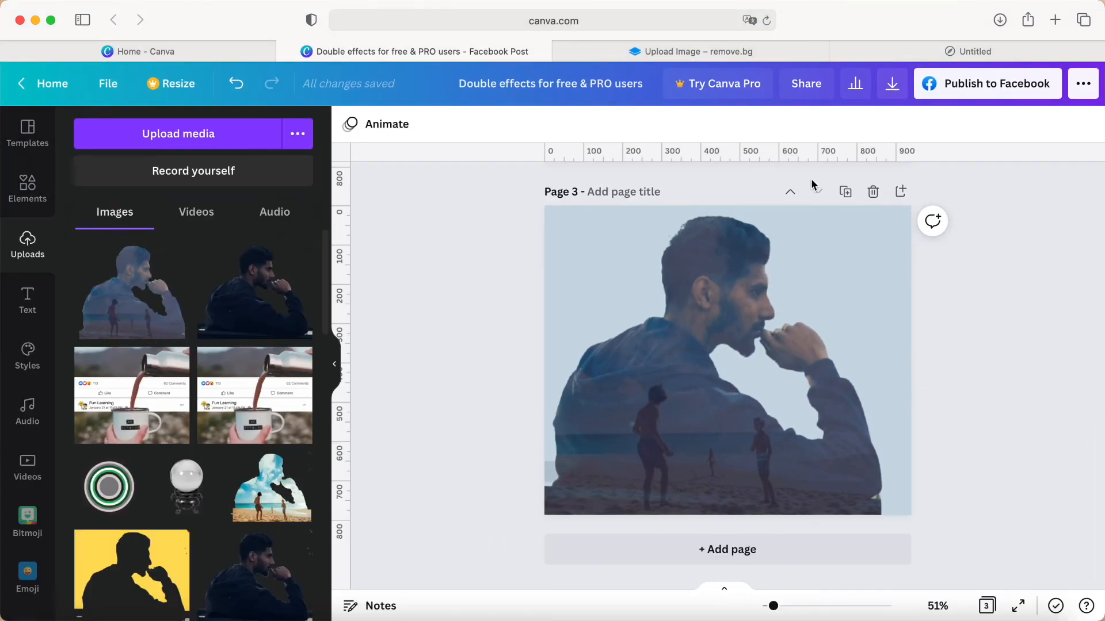